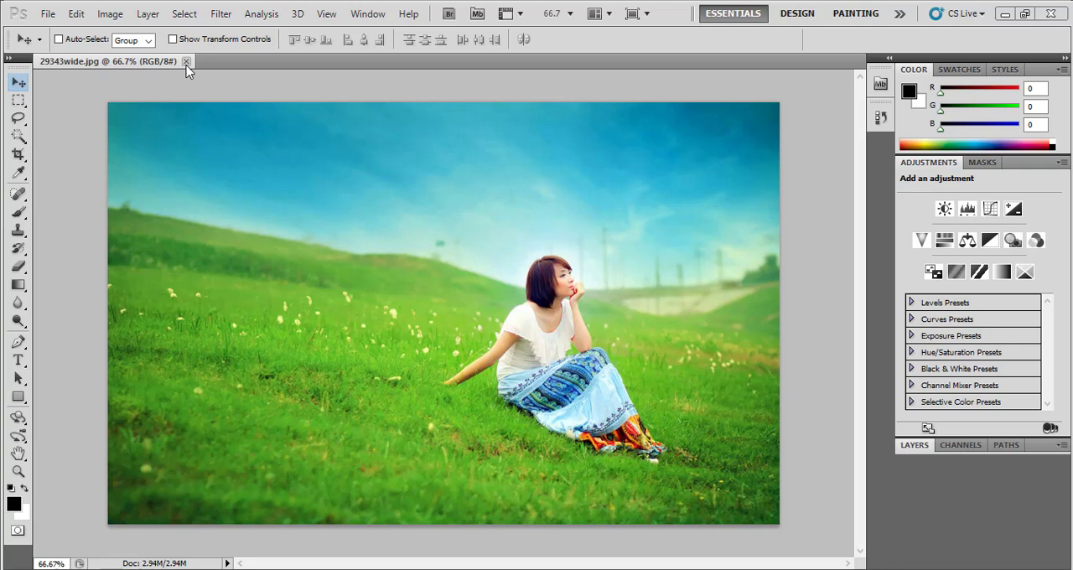
Close the 29343wide.jpg image and look up Photoshop in the Windows search
click(186, 63)
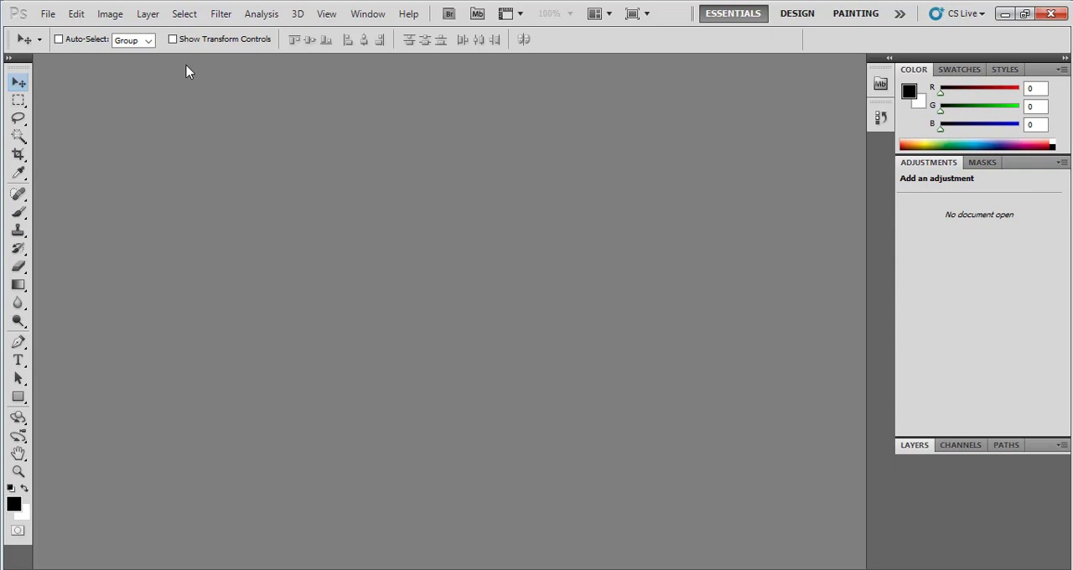
key(super)
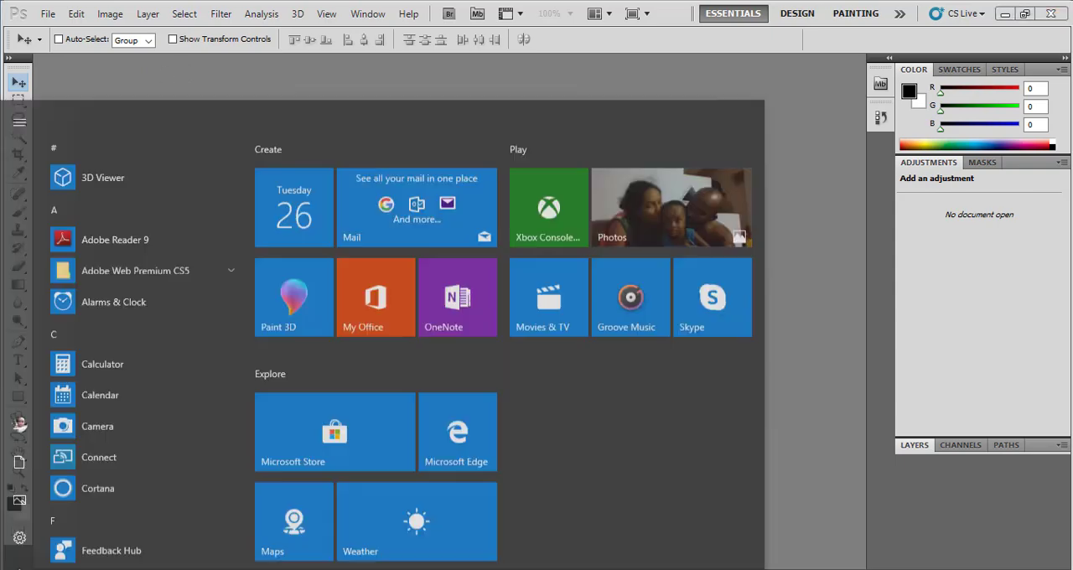
text(p)
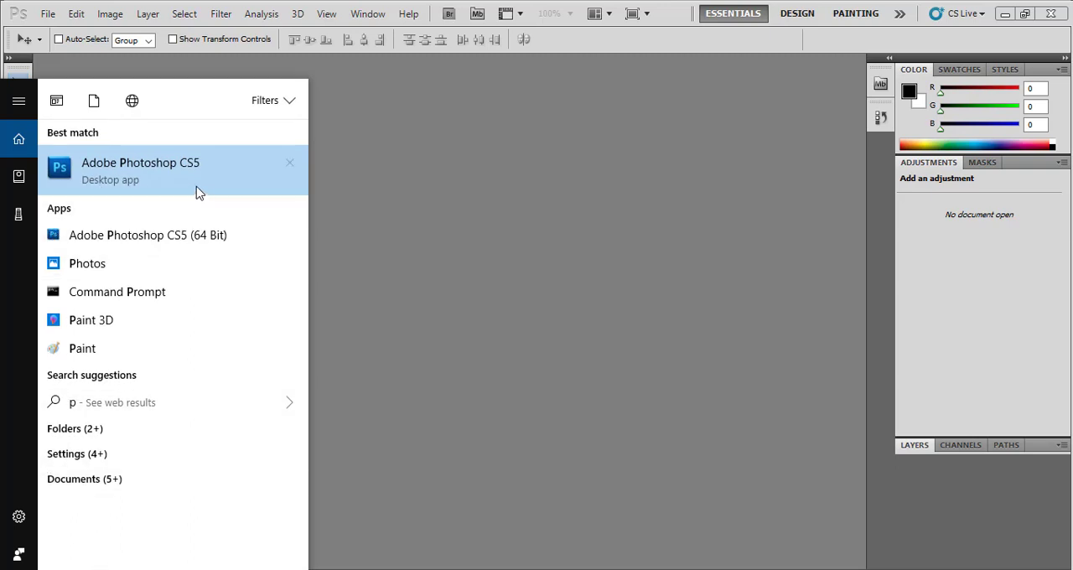
click(467, 200)
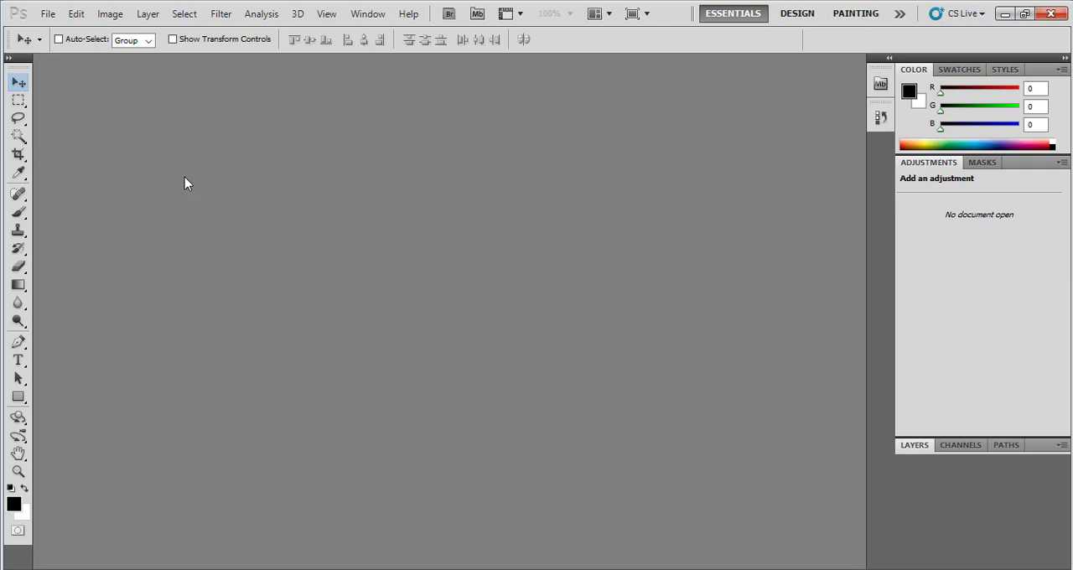
Open the image 29343wide from the Photos folder
click(42, 15)
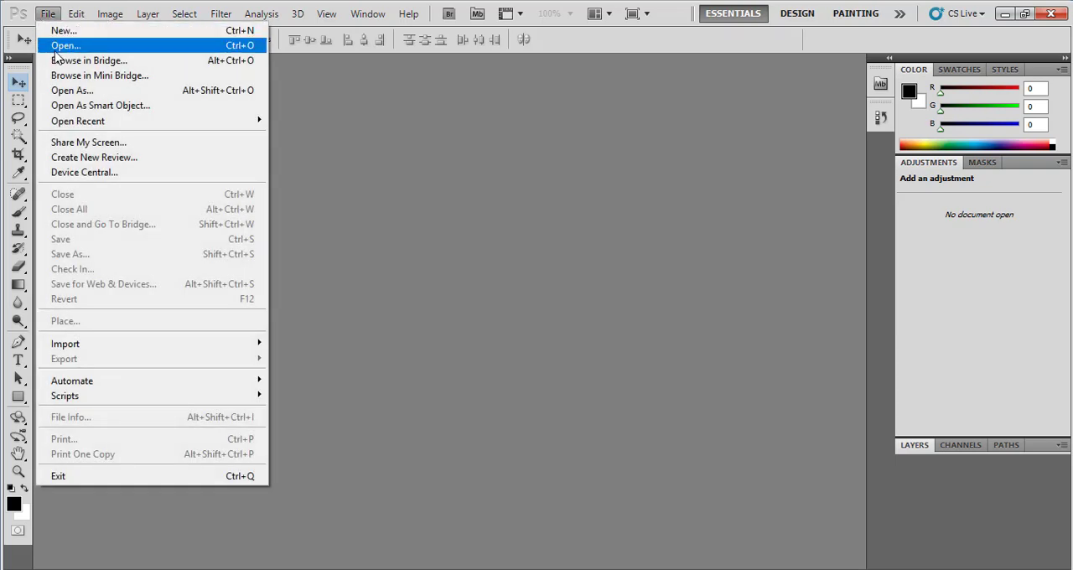
click(55, 47)
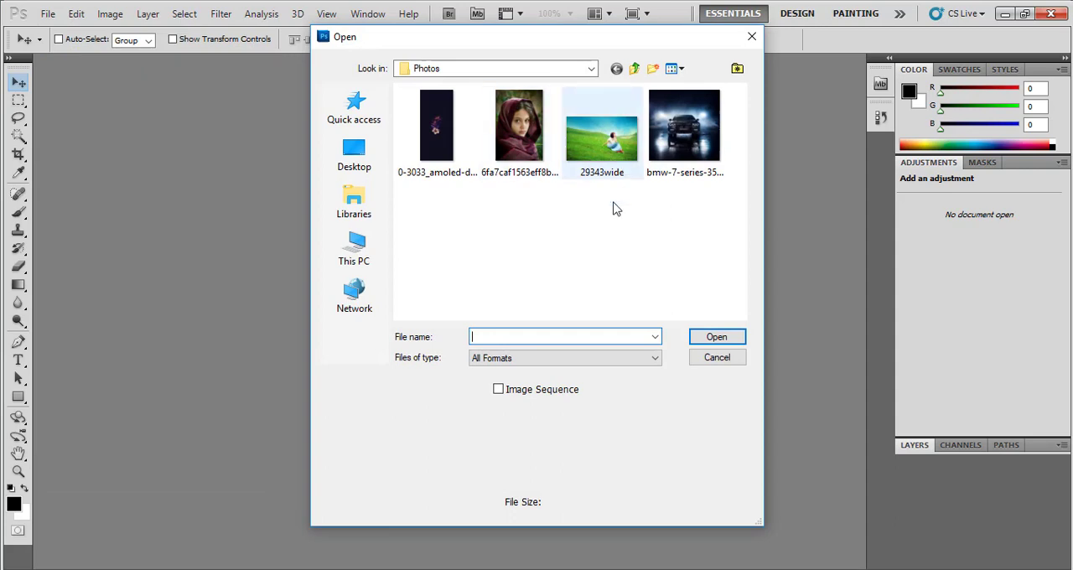
click(600, 144)
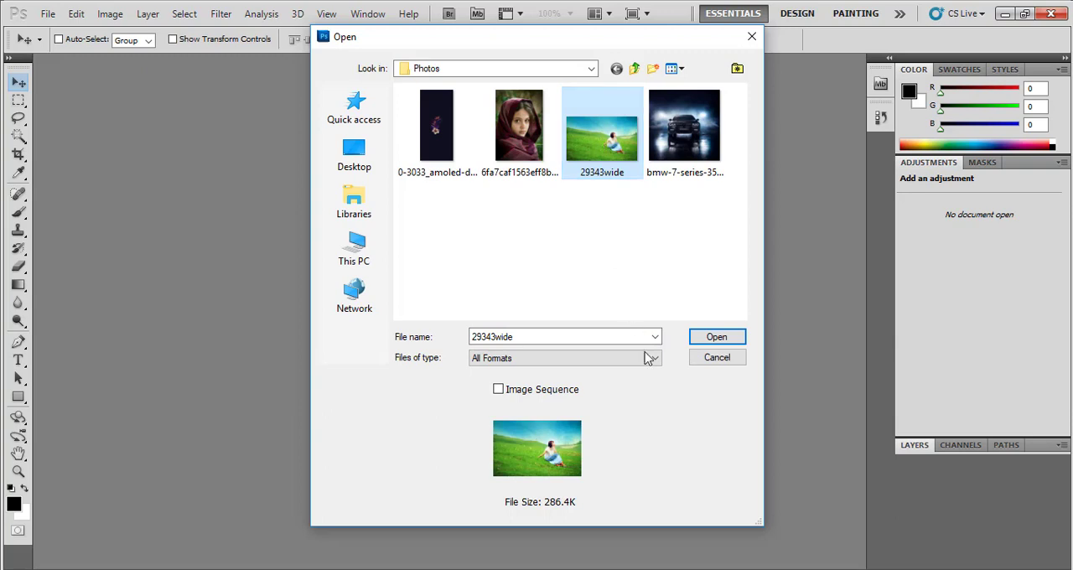
click(708, 340)
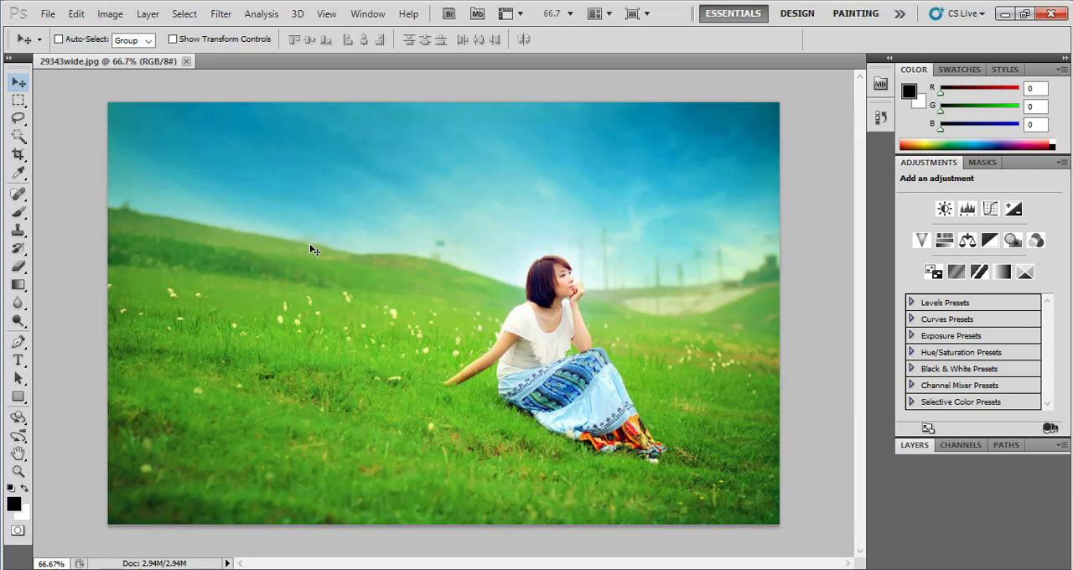
Try to move the locked image layer with the Move tool
drag(312, 250, 290, 243)
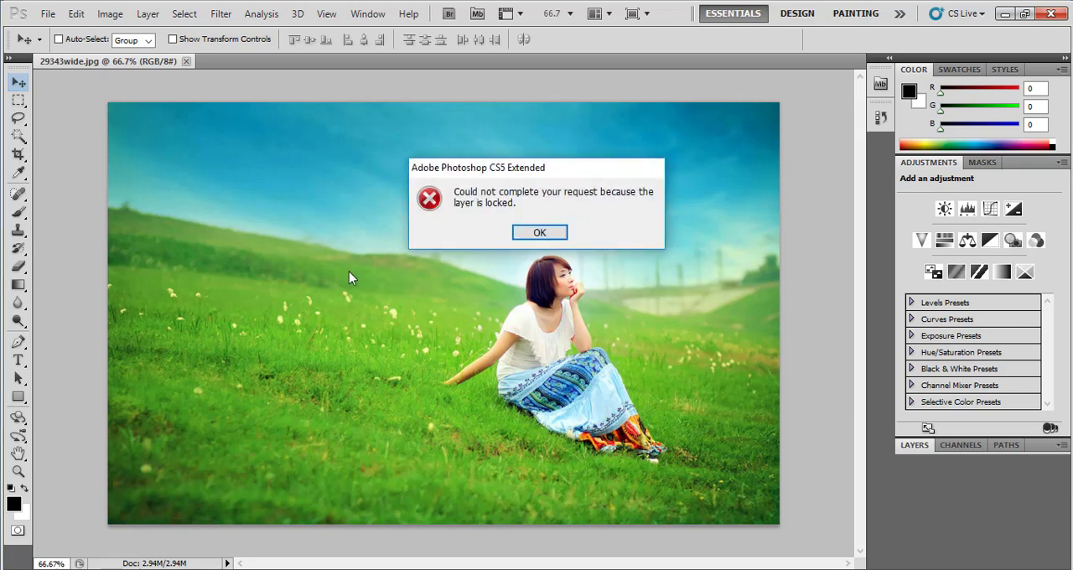
click(539, 232)
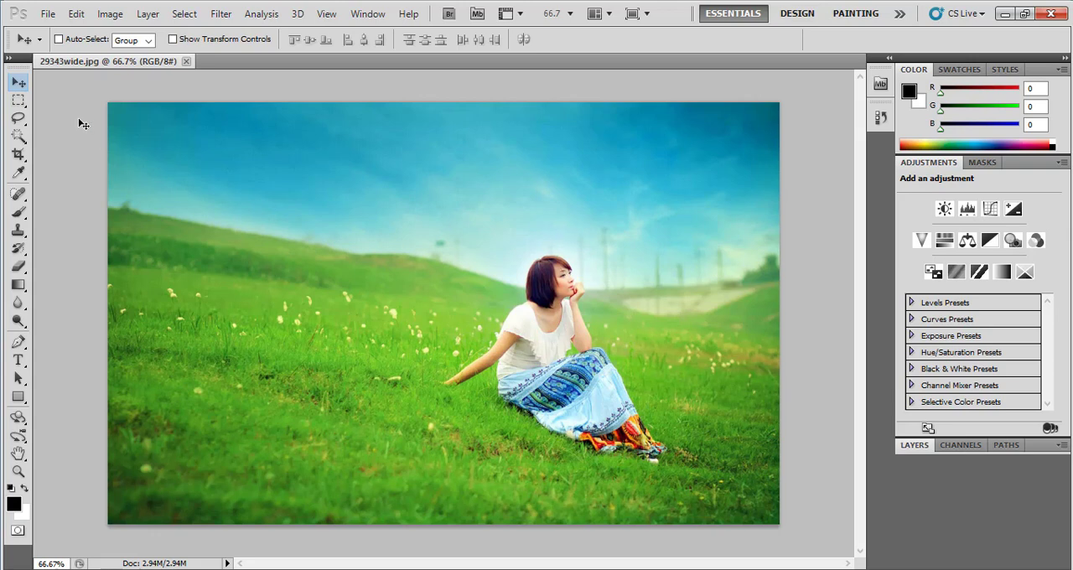
Select the seated woman and the area around her with the Rectangular Marquee tool
click(15, 104)
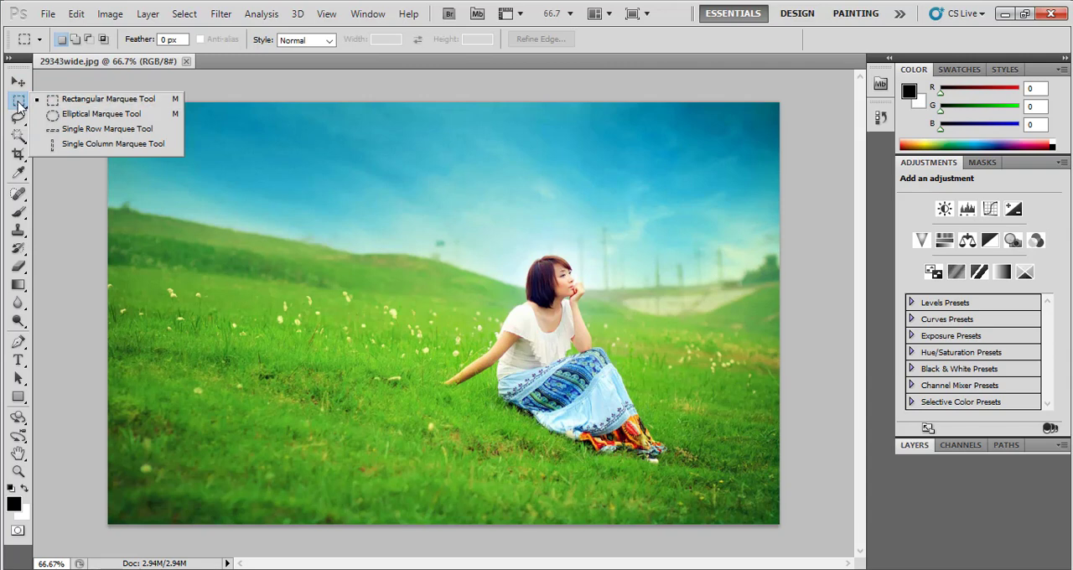
click(101, 101)
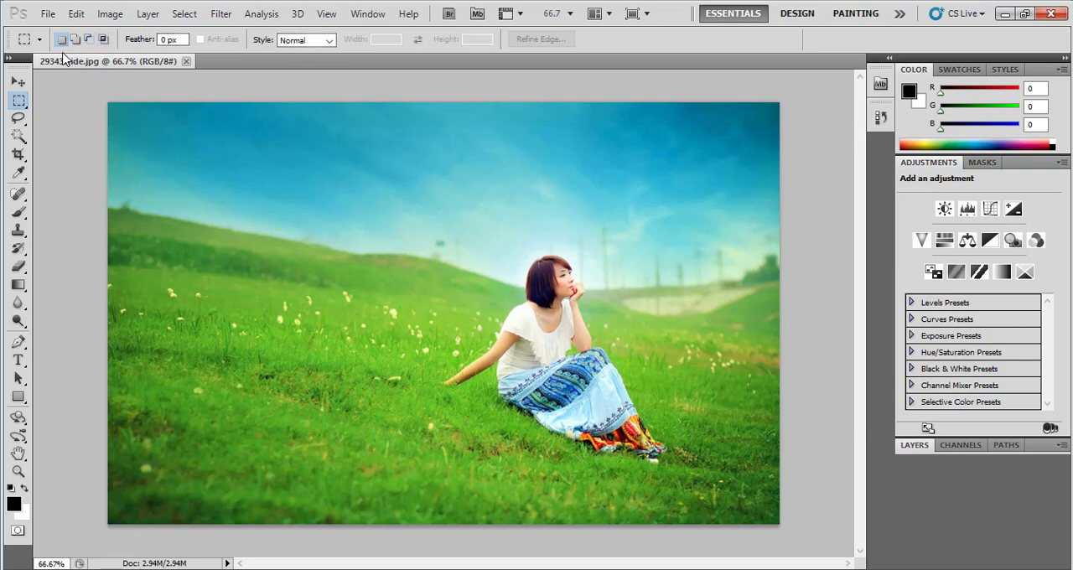
click(19, 84)
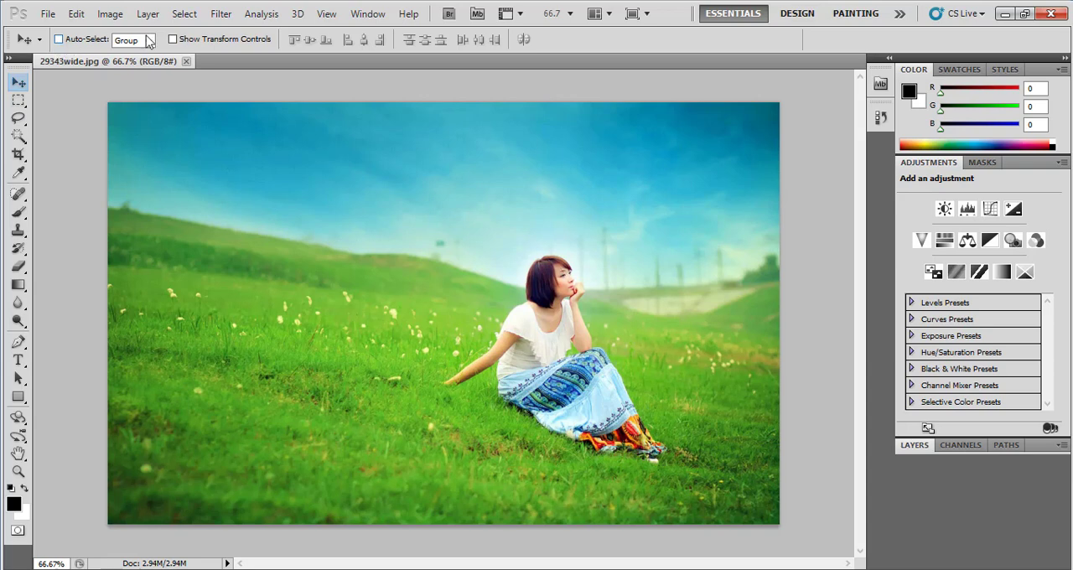
click(18, 101)
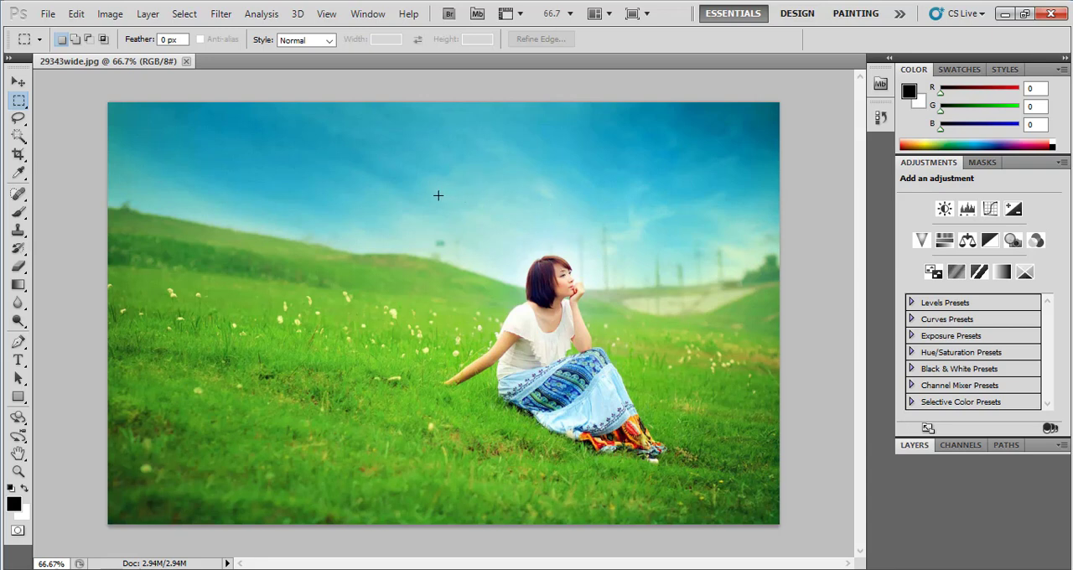
drag(456, 261, 677, 467)
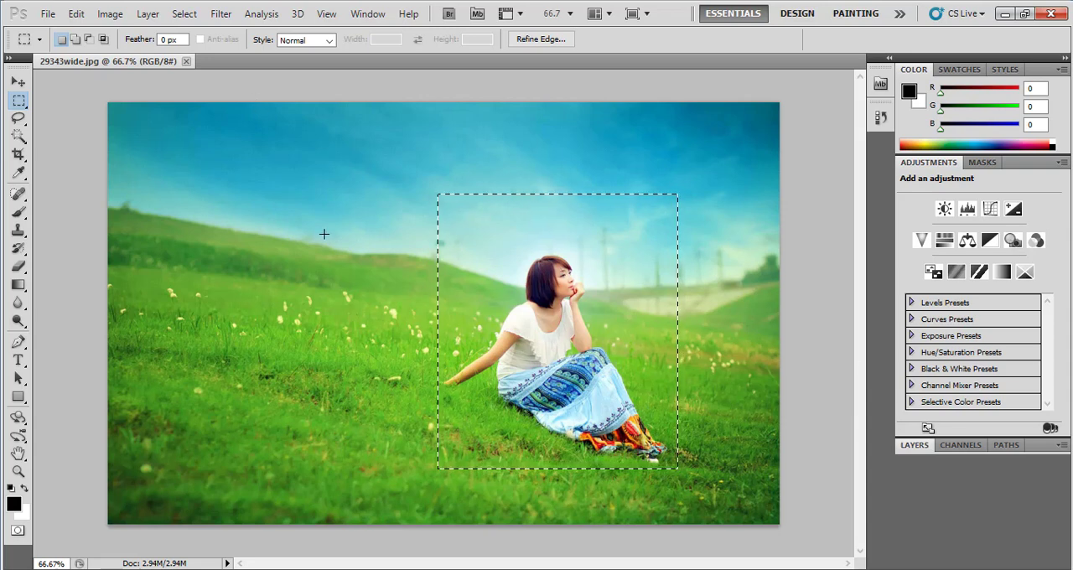
click(178, 18)
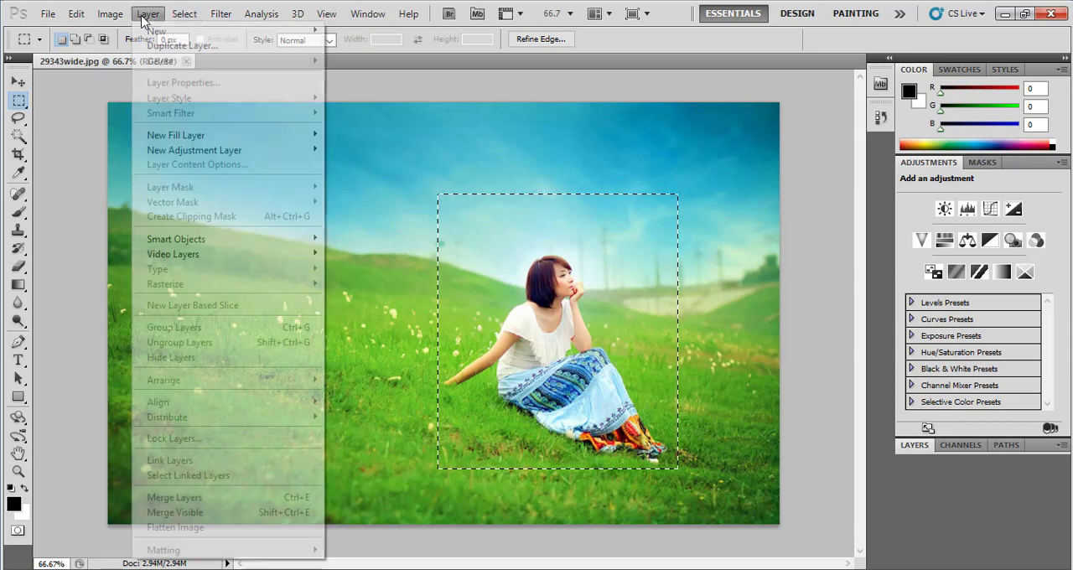
mouse_move(118, 14)
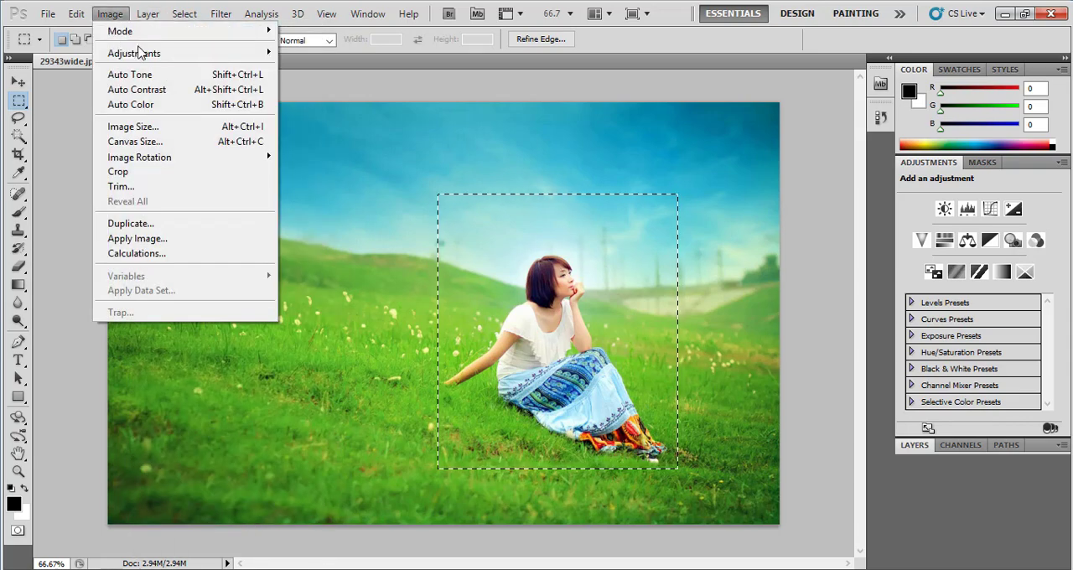
mouse_move(140, 53)
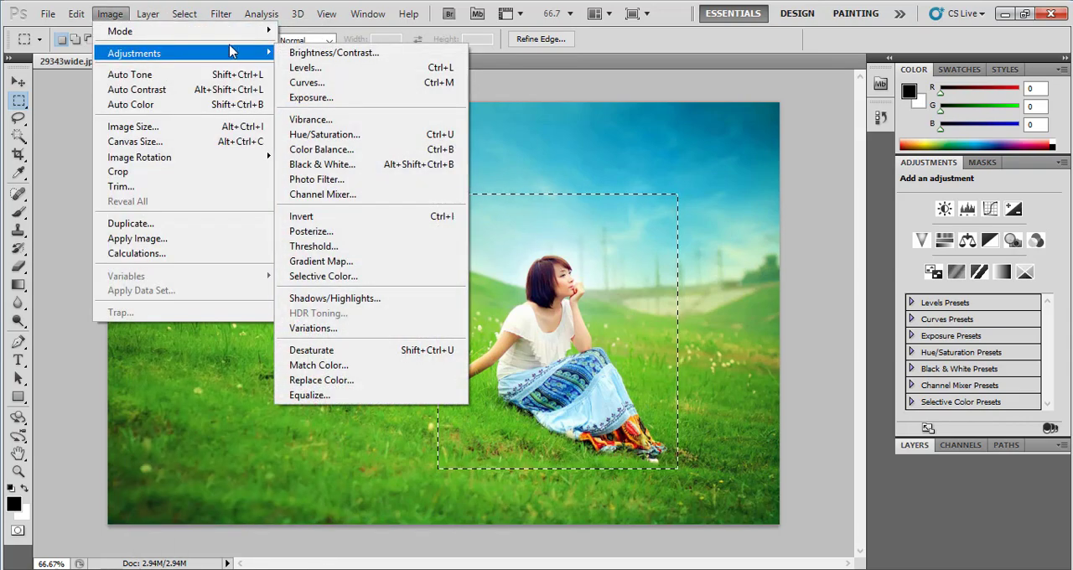
click(329, 135)
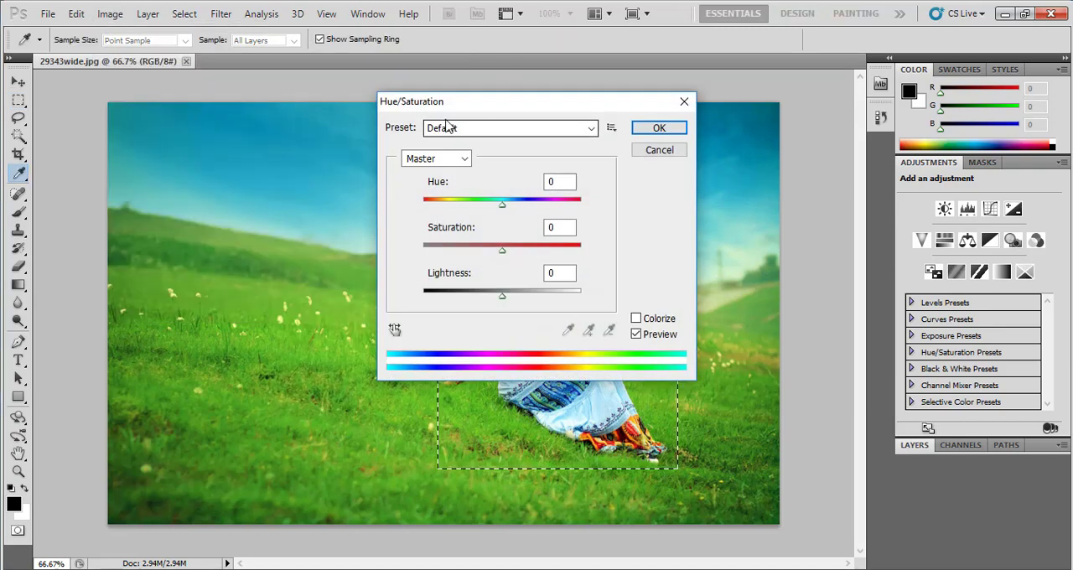
drag(447, 107, 170, 200)
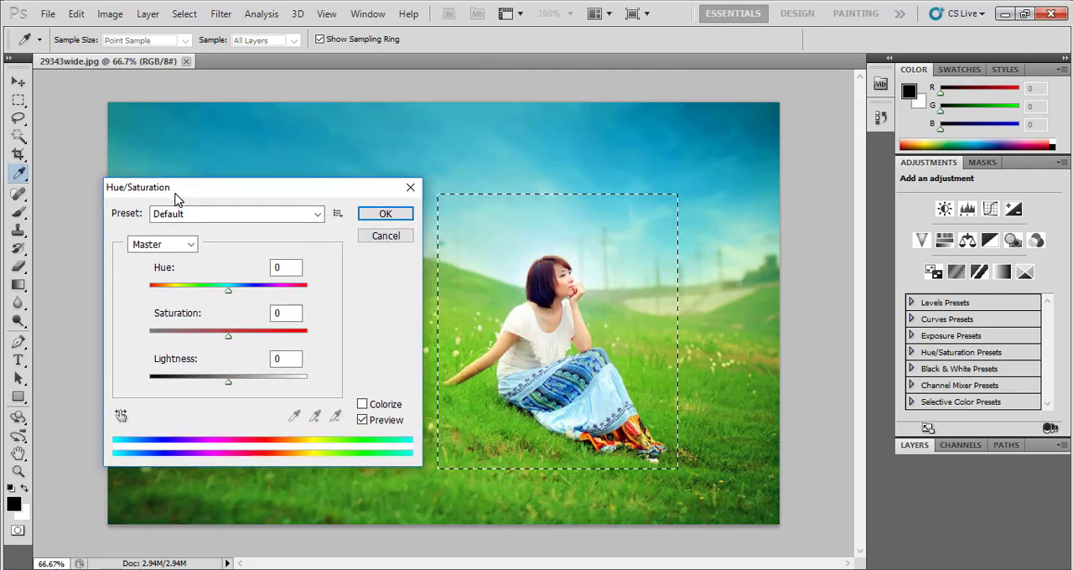
click(383, 244)
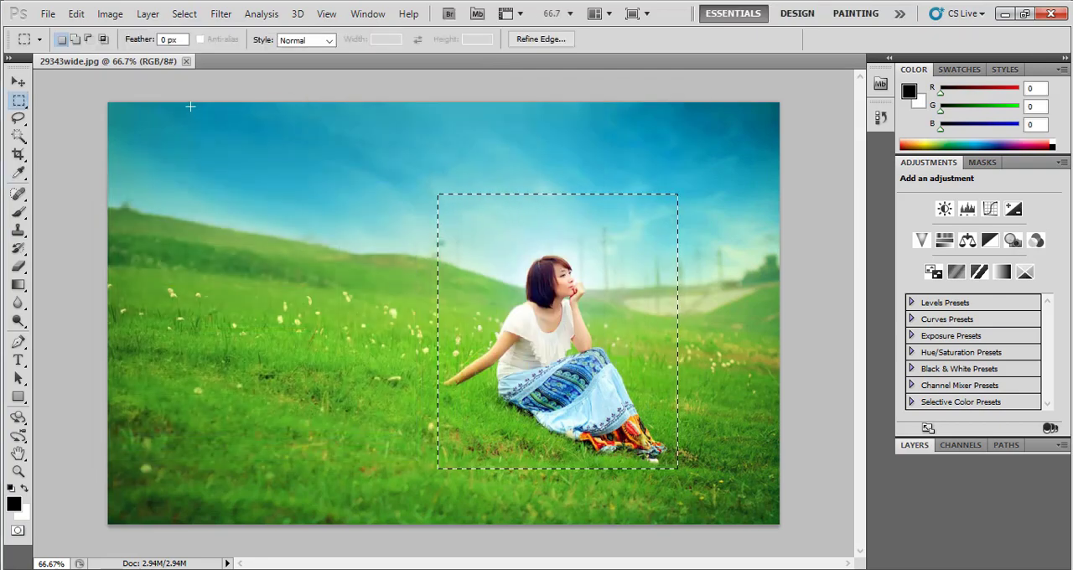
Try Hue/Saturation on the selected area with hue +60 and saturation -58, and with hue -92 and saturation -6, and cancel it
click(116, 14)
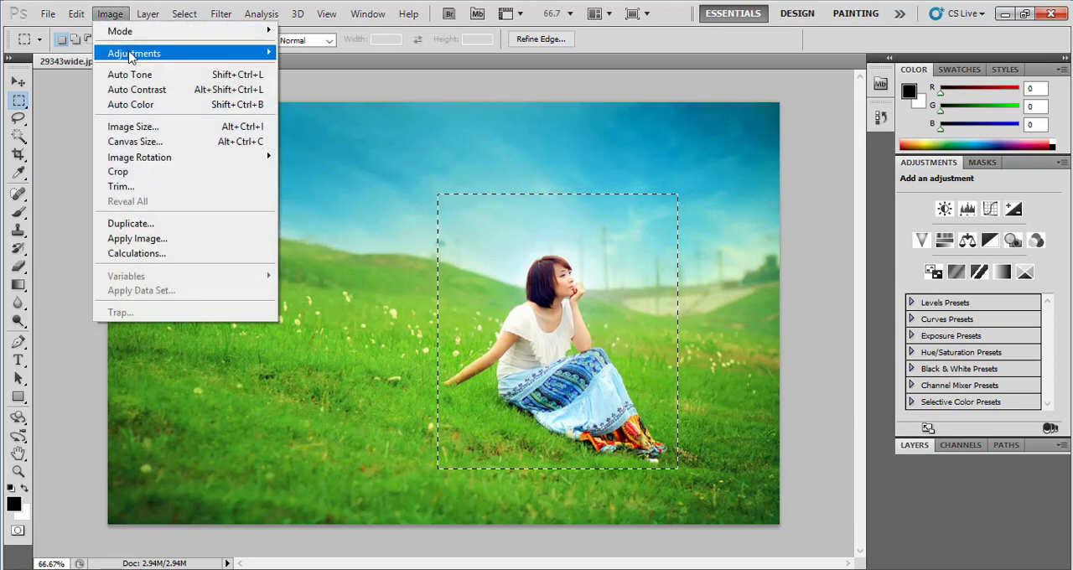
mouse_move(132, 57)
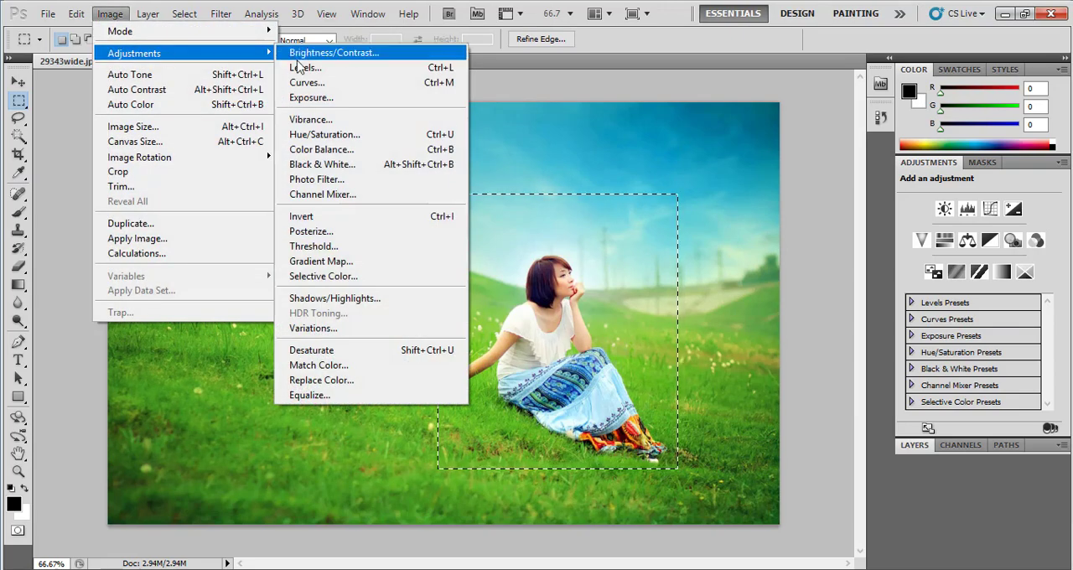
click(296, 137)
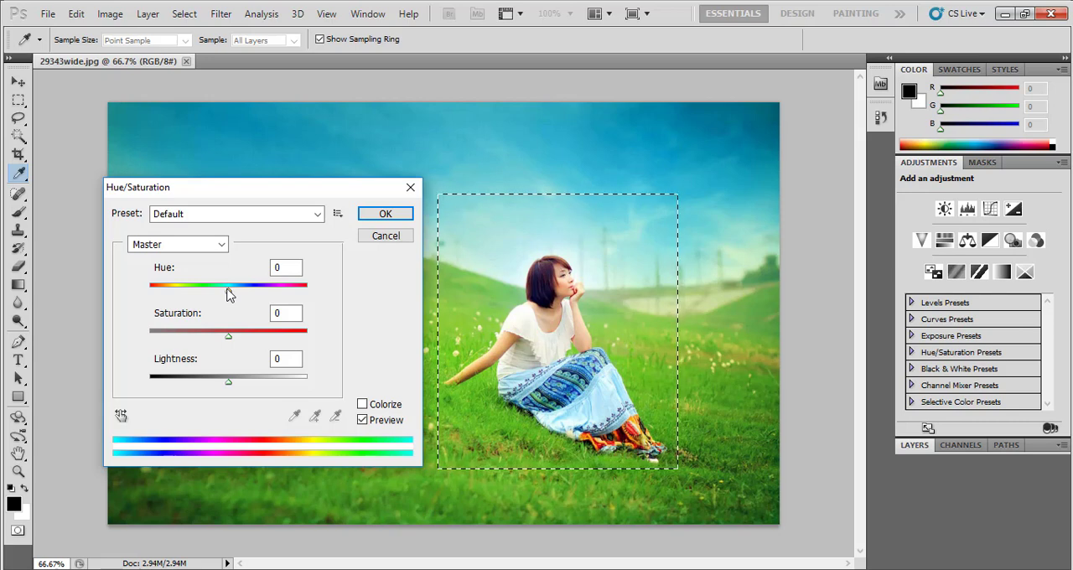
drag(226, 288, 270, 290)
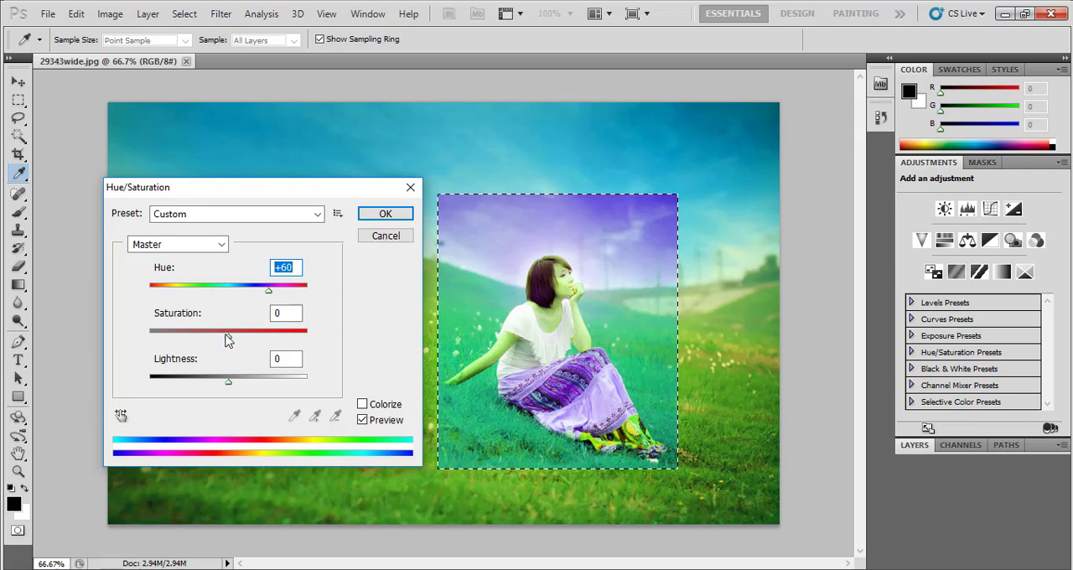
drag(229, 340, 184, 341)
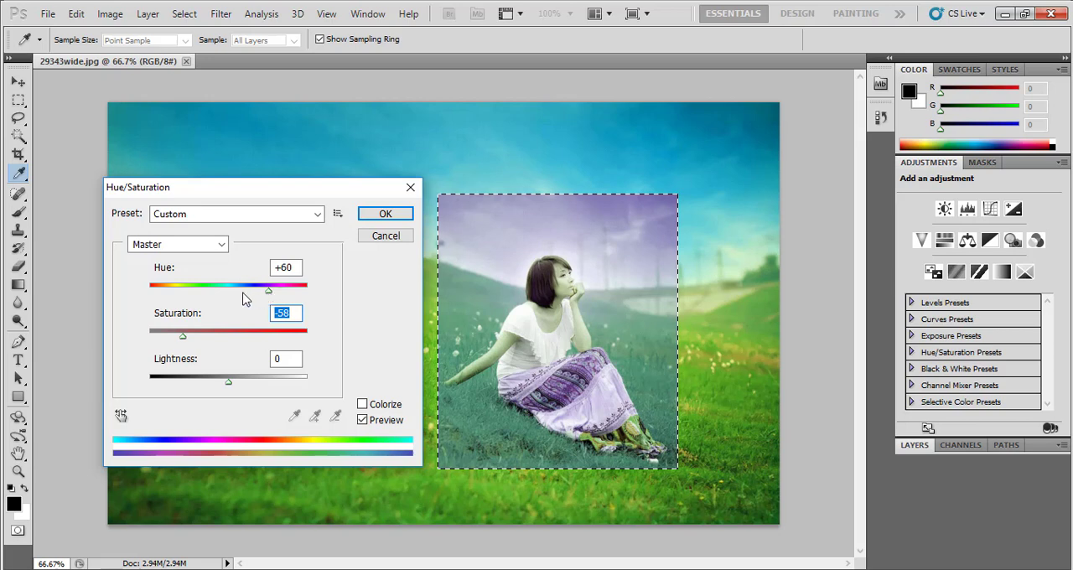
drag(270, 294, 225, 342)
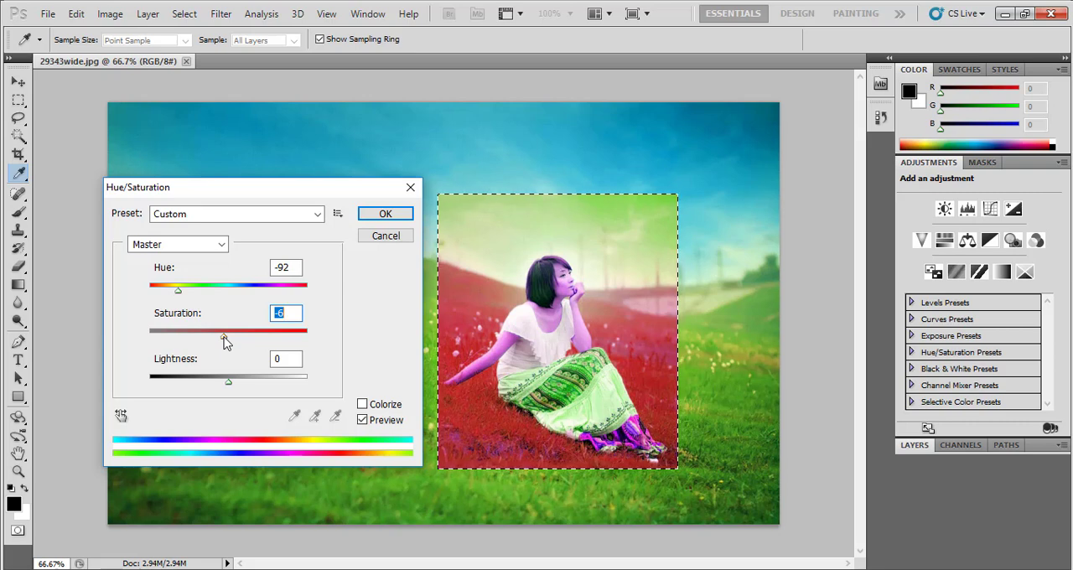
click(386, 237)
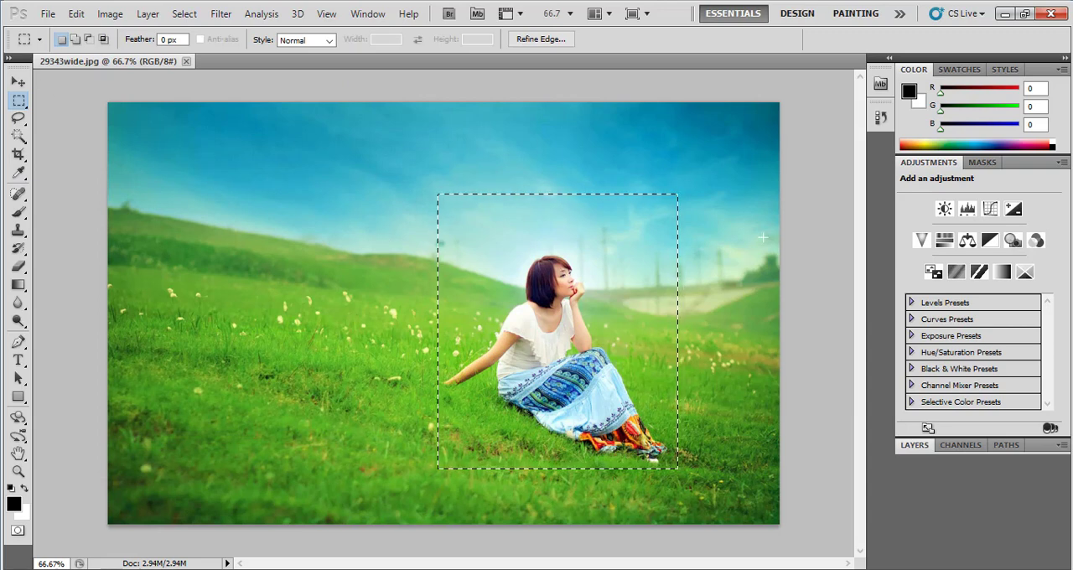
Cut the selected area around the woman and paste it back as a new layer
click(76, 14)
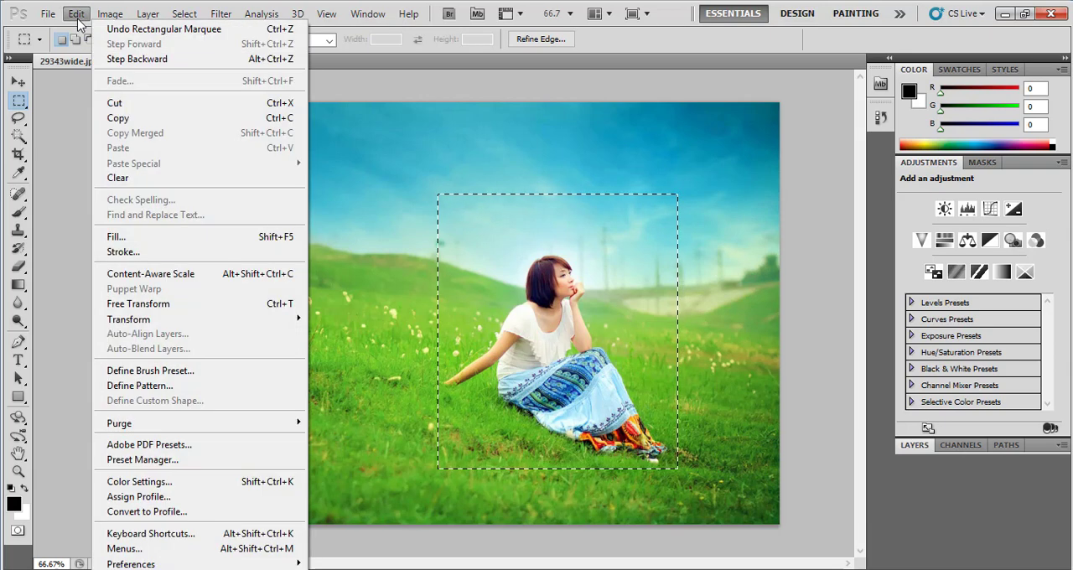
click(121, 108)
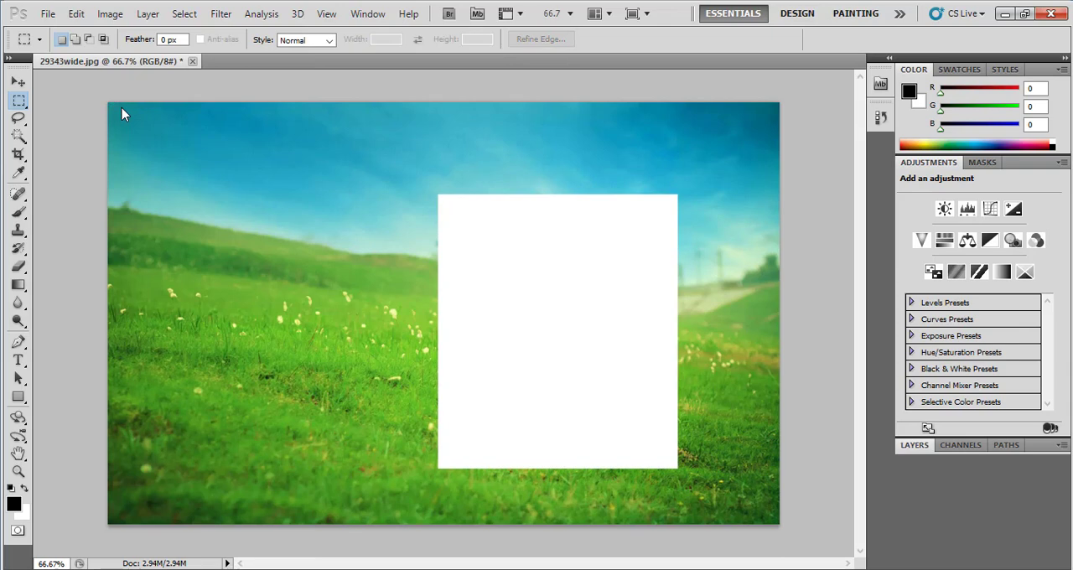
click(74, 15)
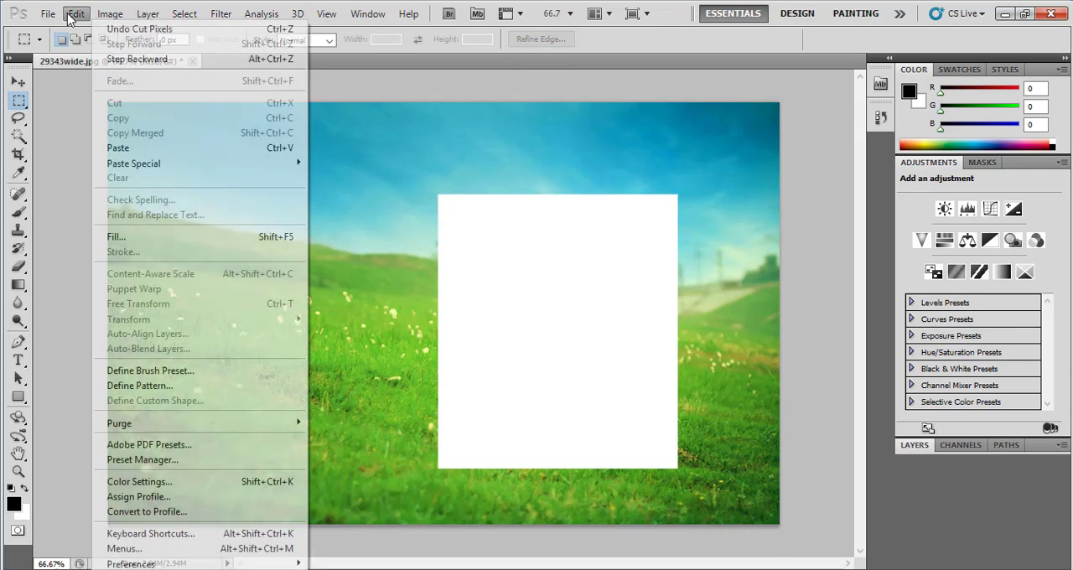
click(124, 149)
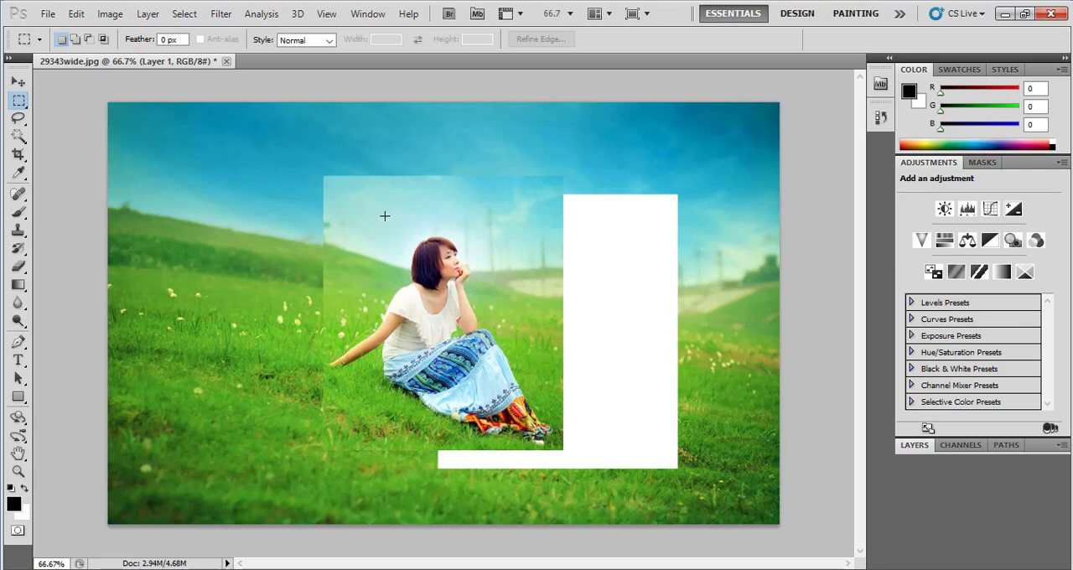
Draw a rectangular selection across the sky and the pasted piece's upper edge, and deselect it
drag(383, 217, 182, 156)
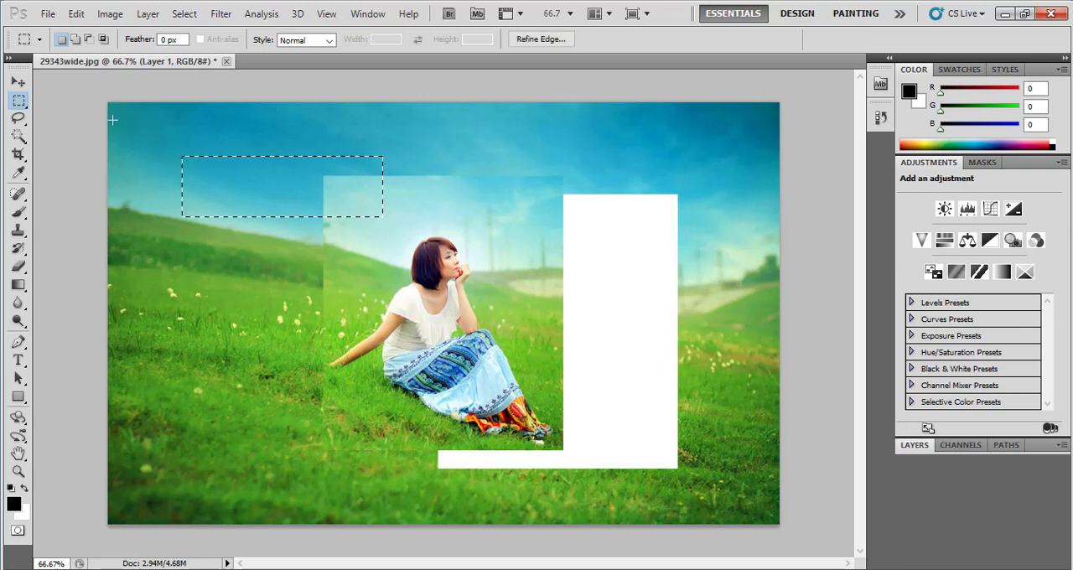
key(ctrl+d)
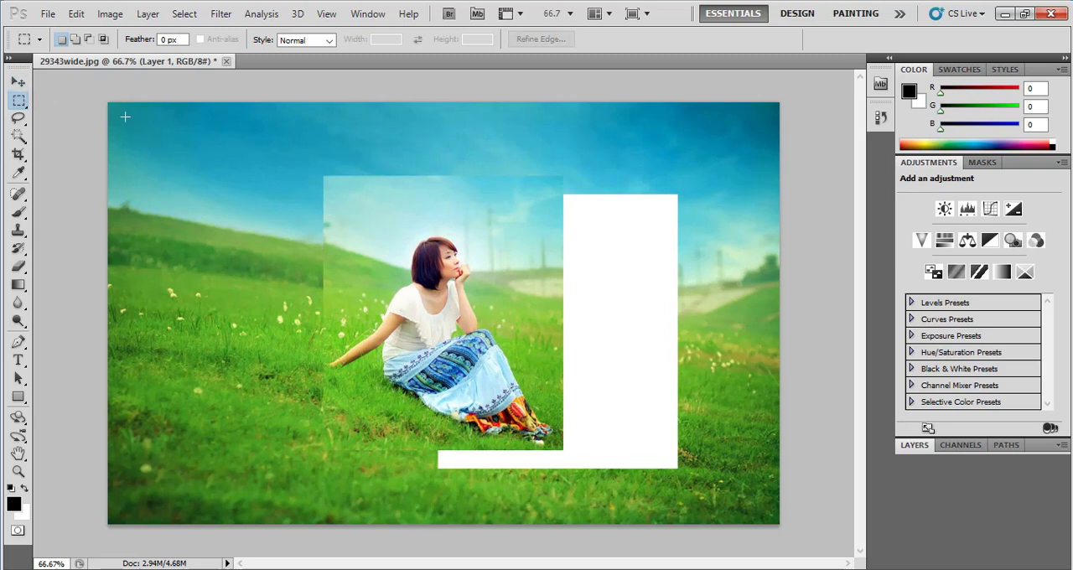
Show the Layers panel, and open the pasted layer's Layer Style settings and cancel them
click(365, 15)
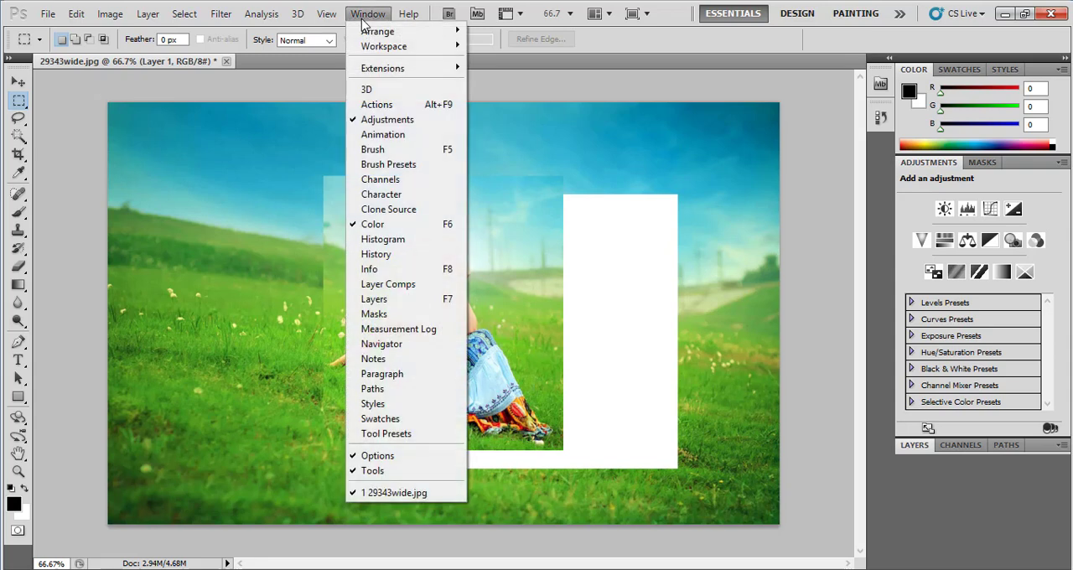
click(374, 299)
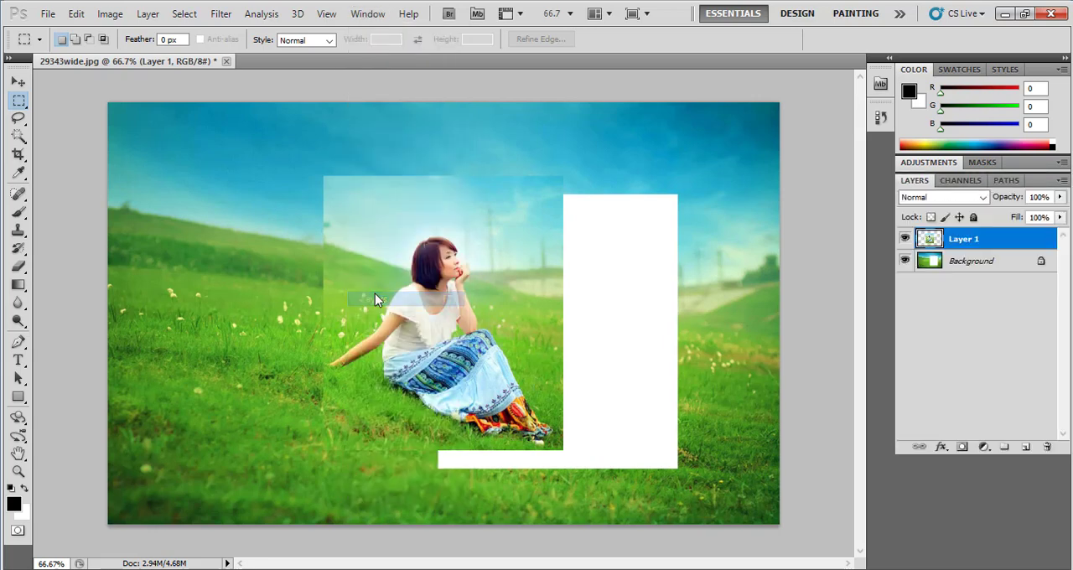
double_click(965, 246)
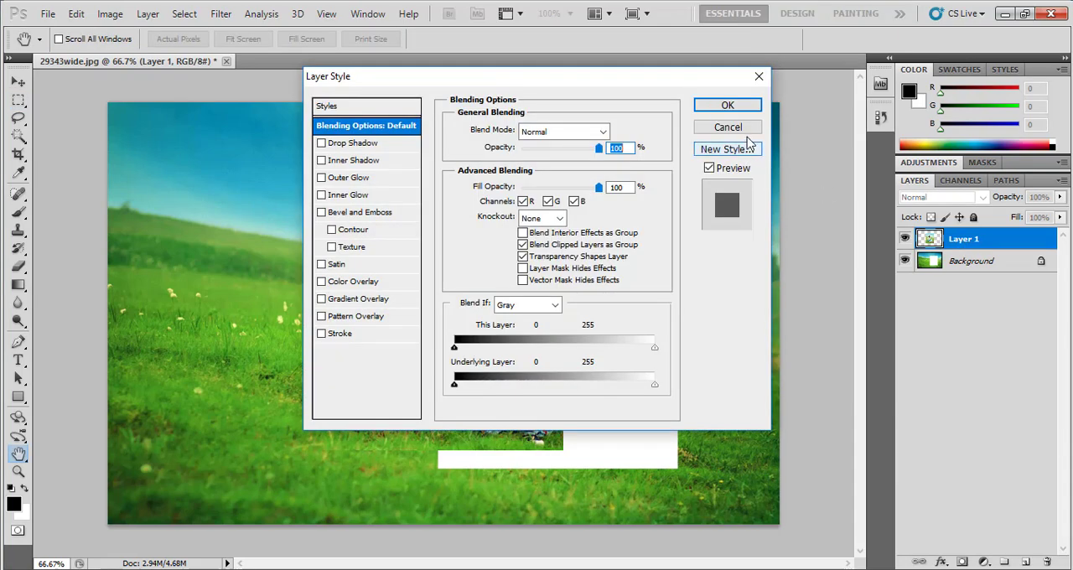
click(749, 130)
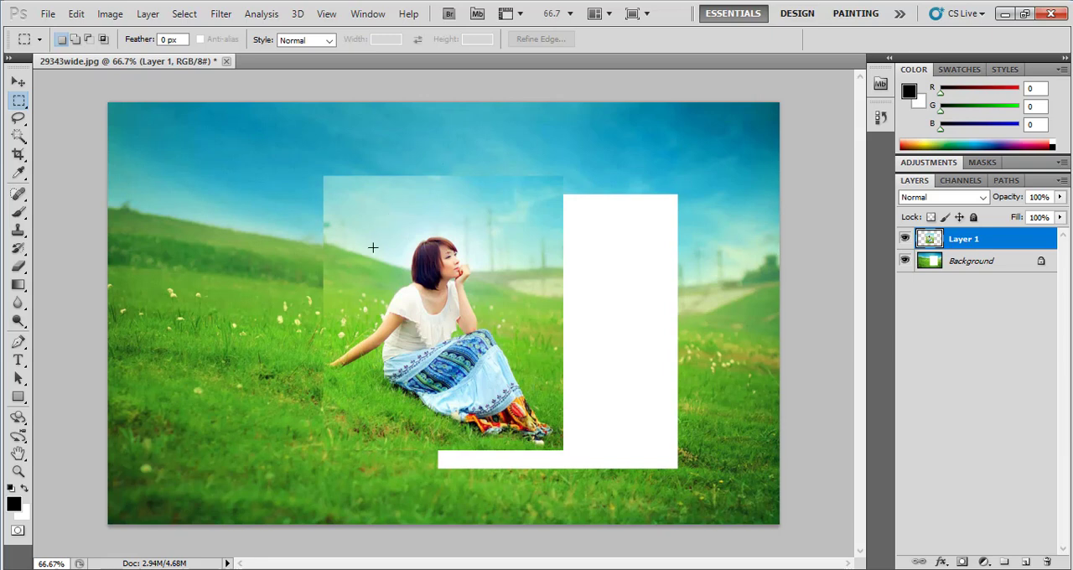
Move the woman's layer farther left with the Move tool, and enable Auto-Select to pick that layer directly on the canvas
click(18, 82)
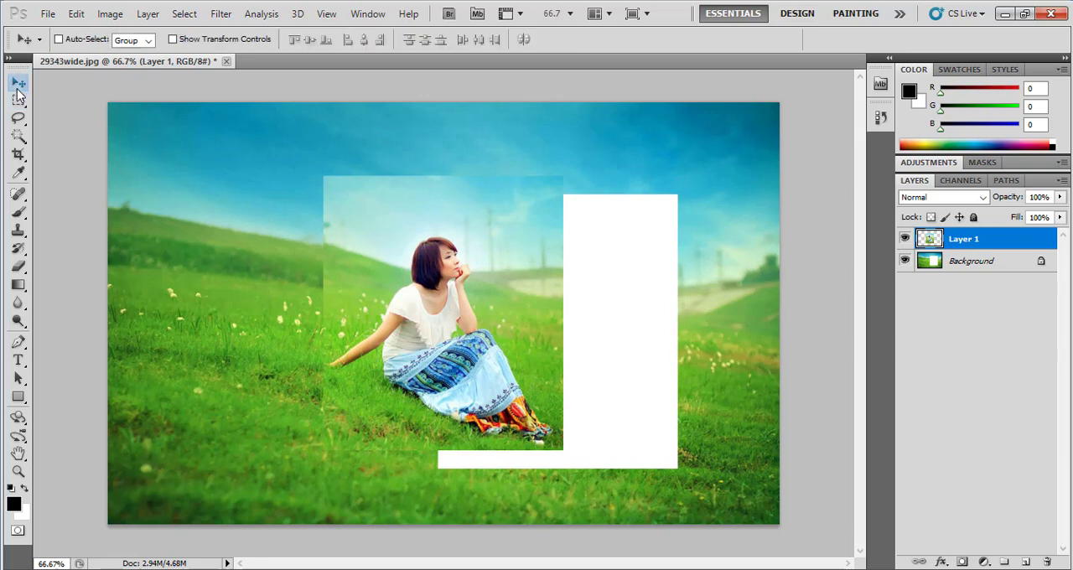
mouse_move(362, 265)
mouse_down()
mouse_move(305, 317)
mouse_move(286, 303)
mouse_move(370, 207)
mouse_move(306, 293)
mouse_move(334, 251)
mouse_move(352, 266)
mouse_up()
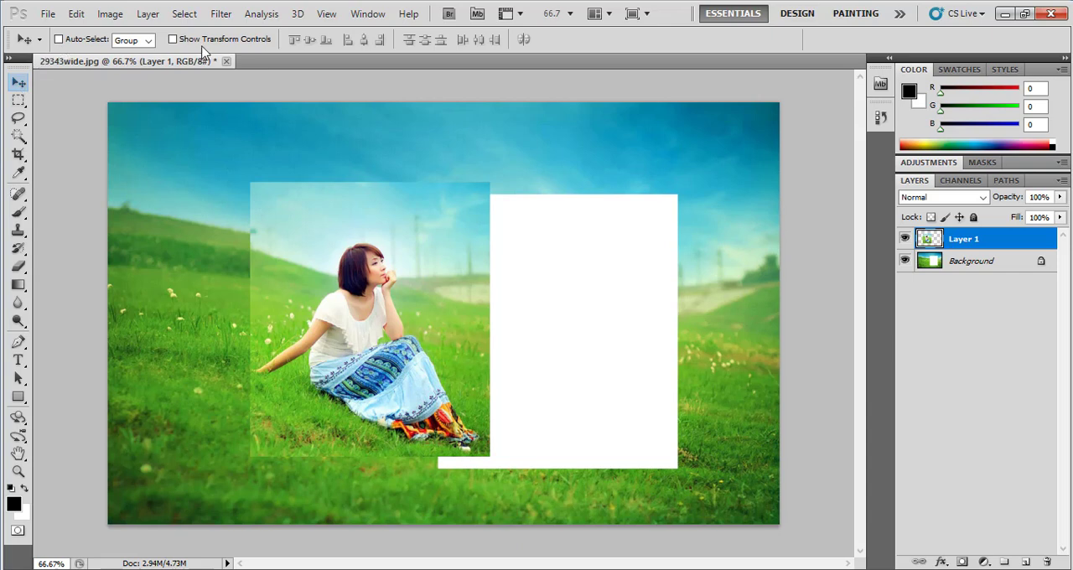
click(66, 44)
click(681, 202)
click(393, 260)
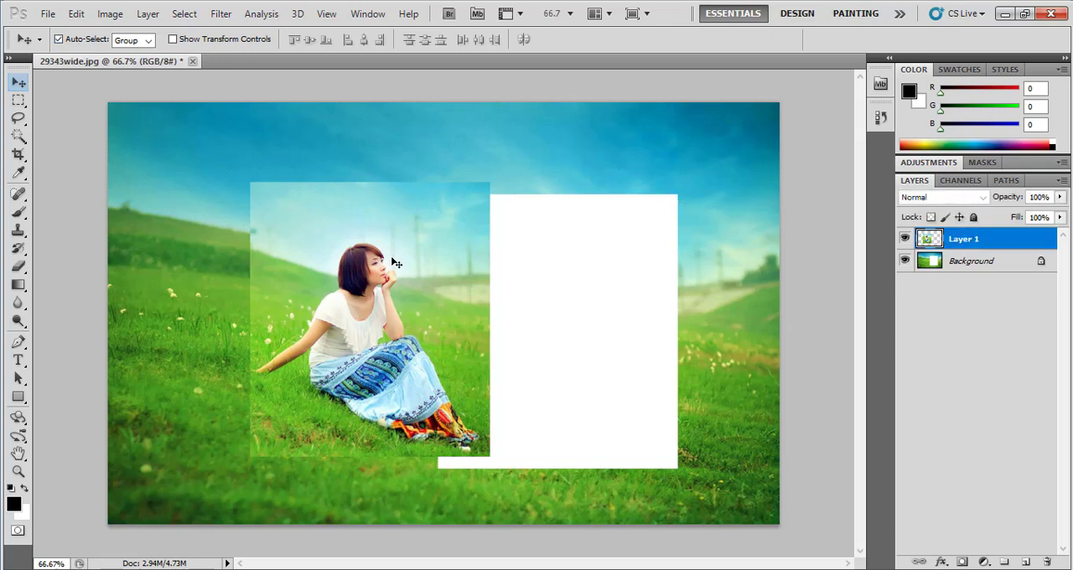
click(732, 172)
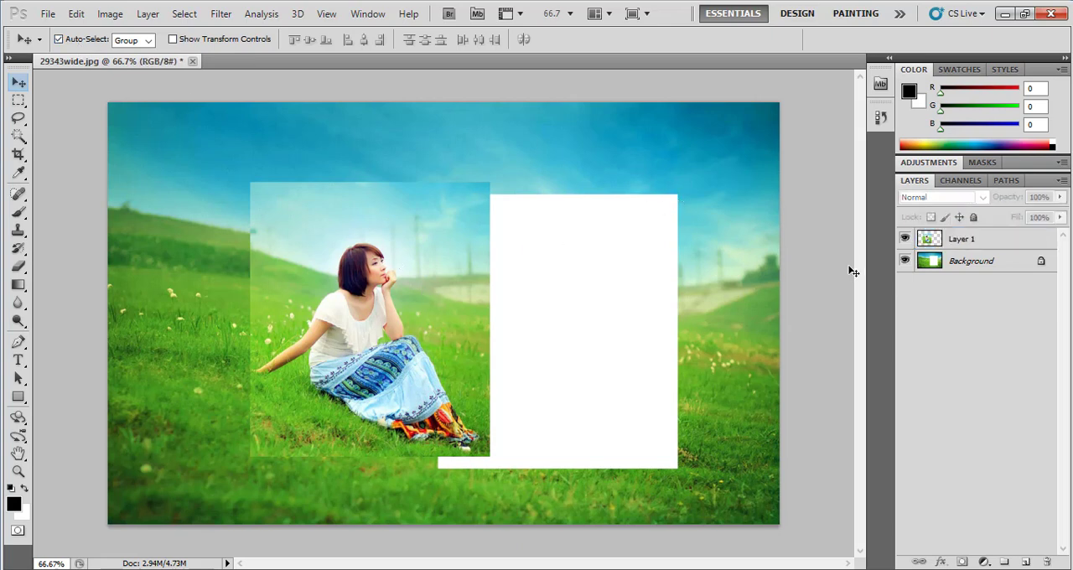
click(377, 300)
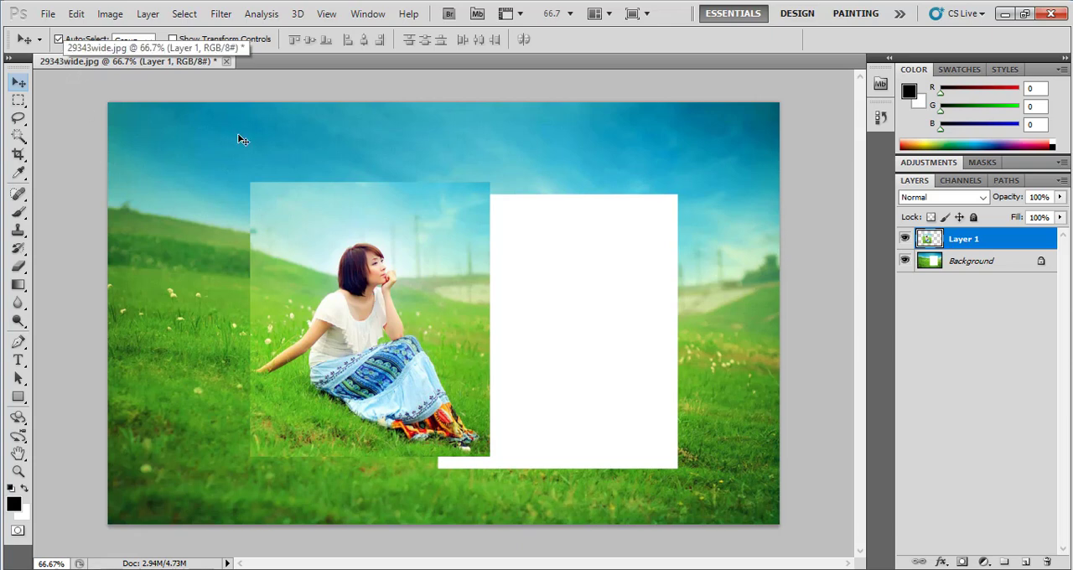
Show the transform controls, enlarge the woman's layer to about 120%, and flip it horizontally by pulling its left edge past the right one
click(173, 39)
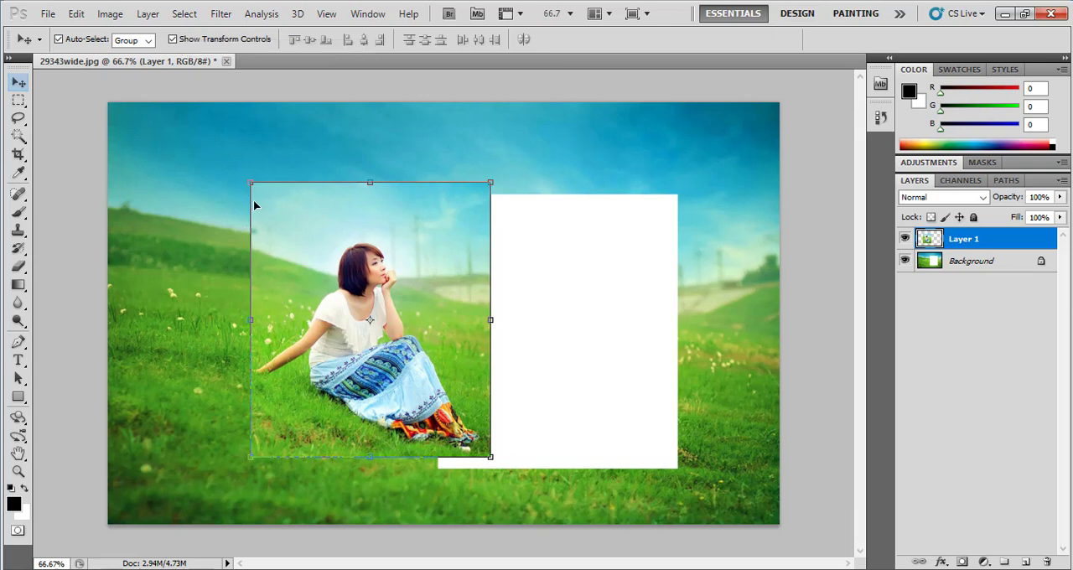
drag(249, 183, 171, 158)
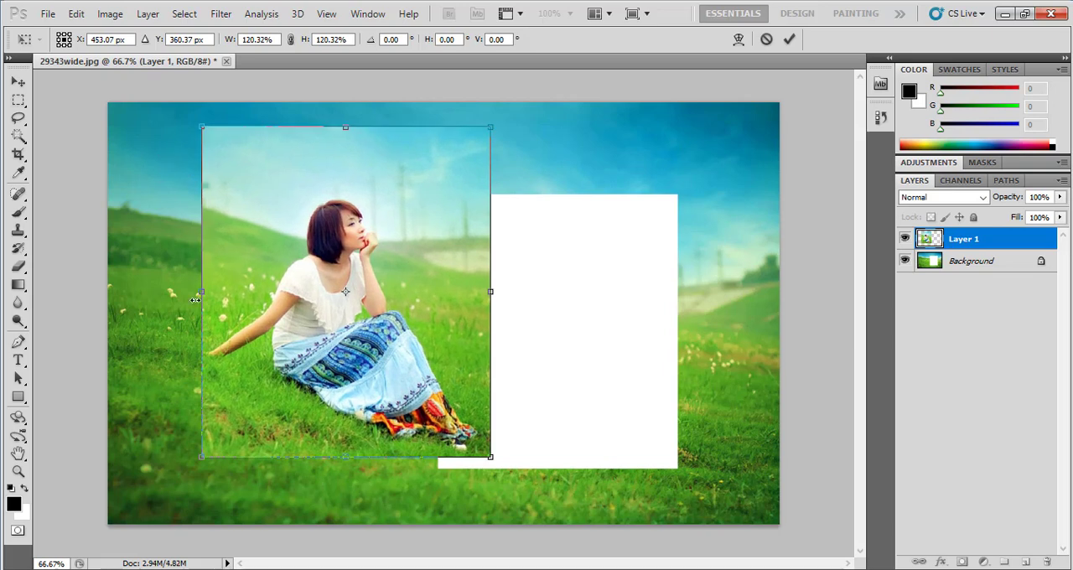
drag(199, 292, 693, 316)
key(Return)
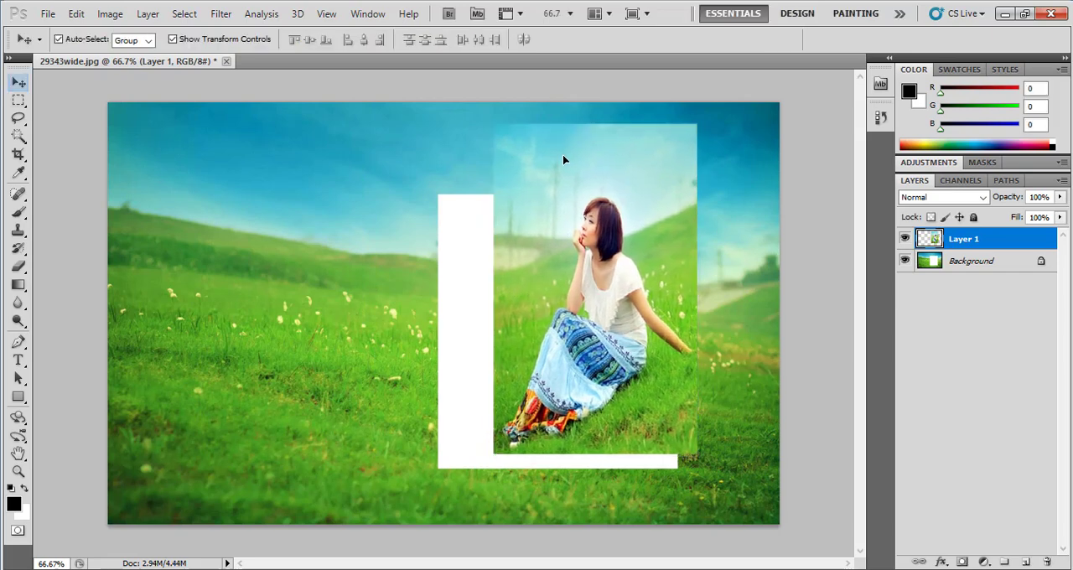
Fit the flipped woman's layer over the white gap, scaling it to 117% width and 84.26% height with a 0.22° rotation, and deselect it
drag(563, 155, 516, 154)
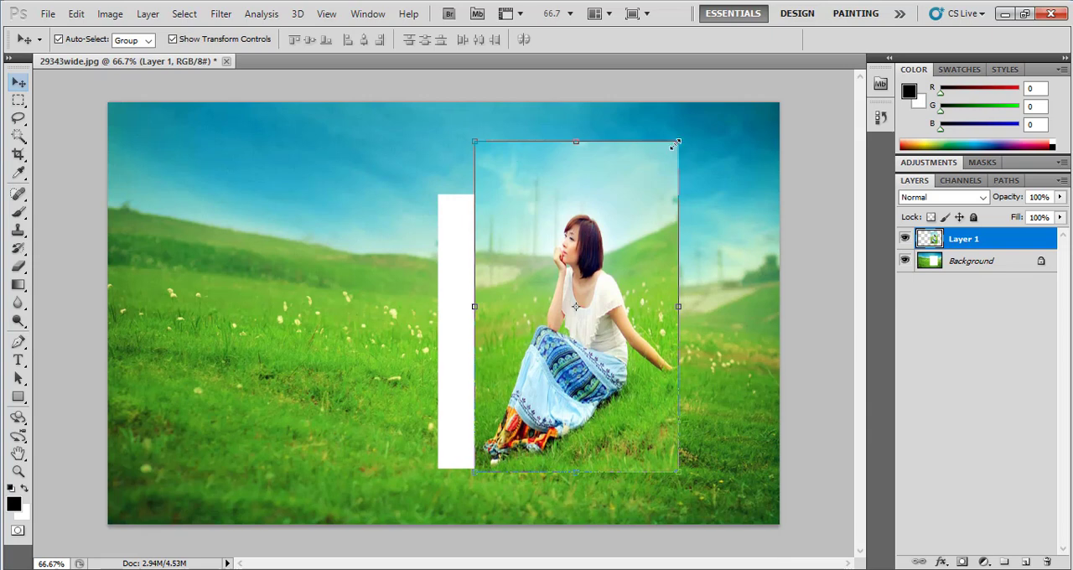
drag(675, 144, 650, 194)
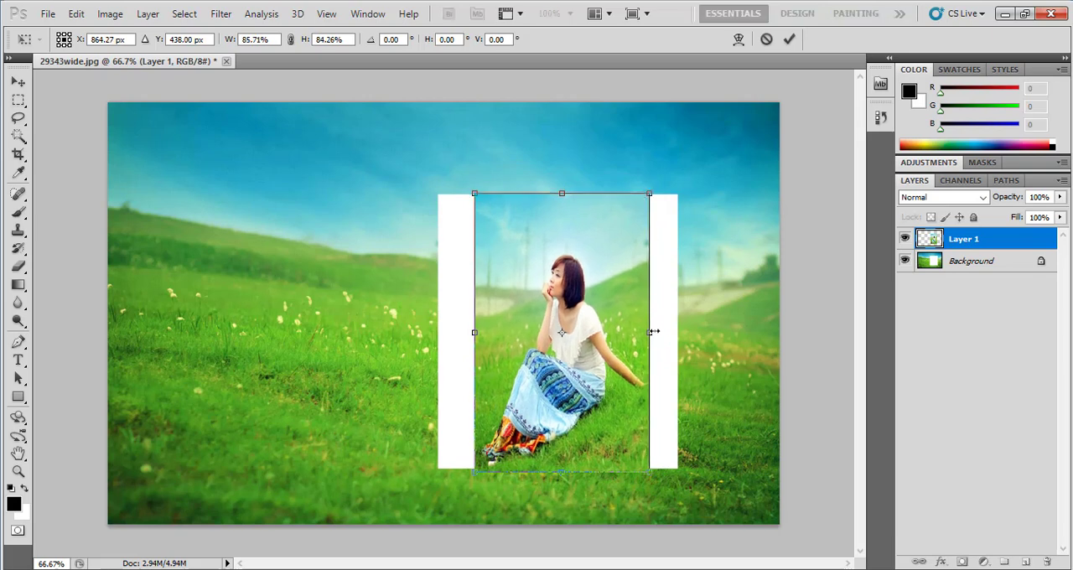
drag(652, 332, 681, 332)
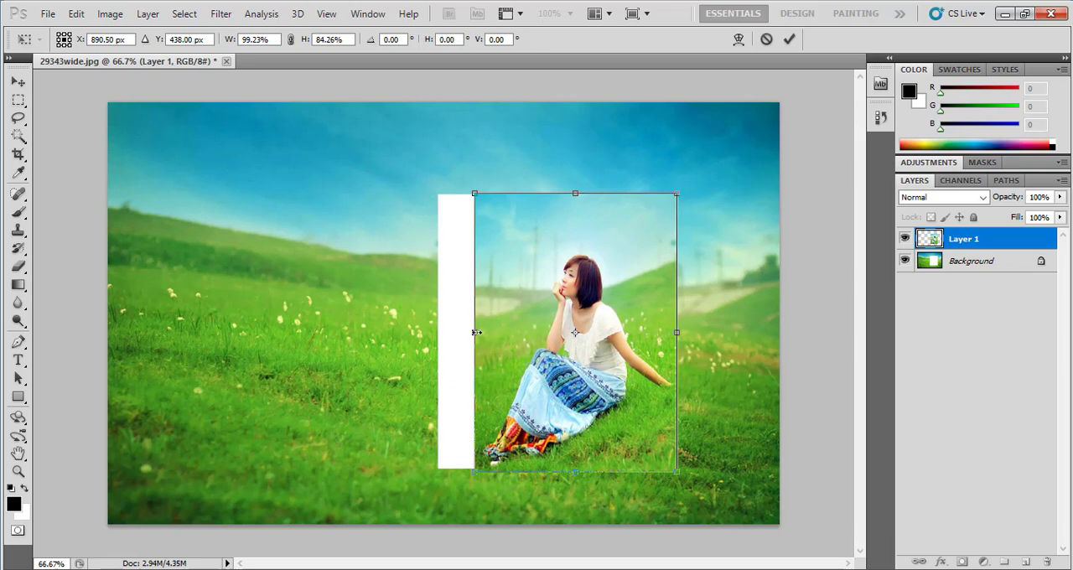
drag(476, 332, 439, 332)
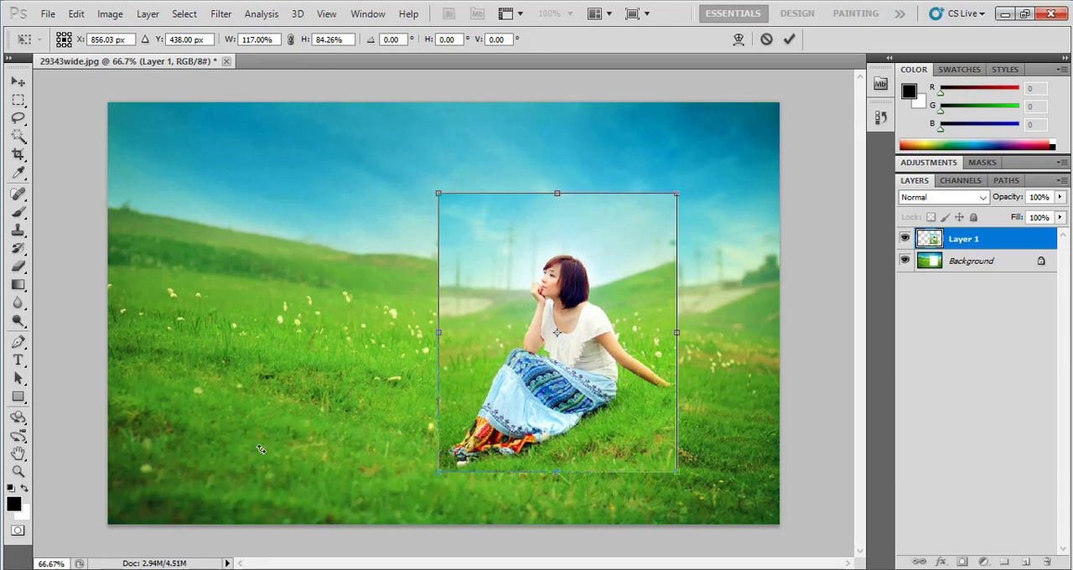
drag(260, 449, 259, 449)
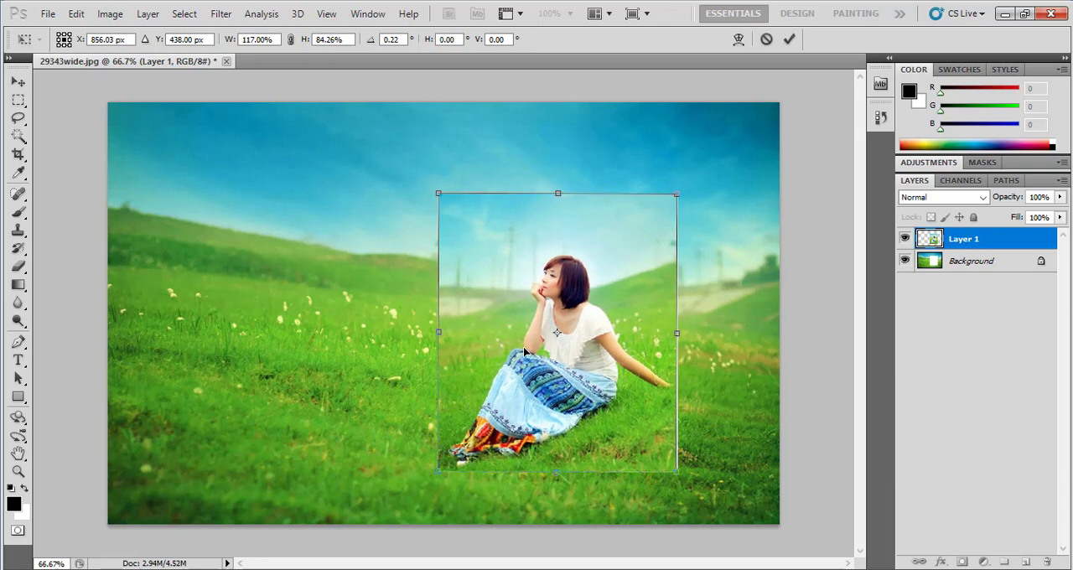
key(Return)
click(316, 400)
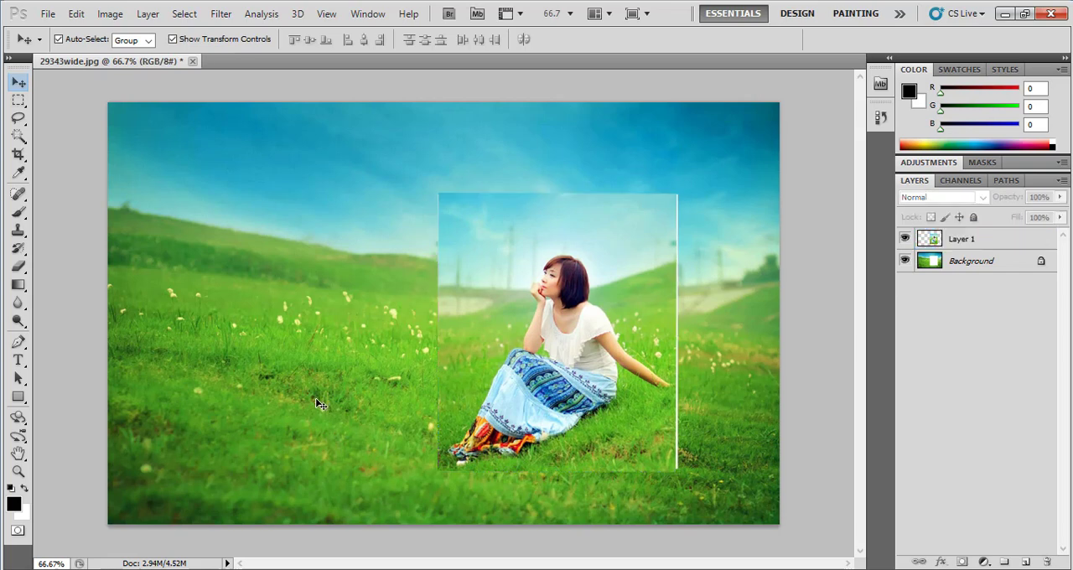
Widen the woman's layer to 101.64% to cover the white strip at its right edge, and deselect it
click(547, 366)
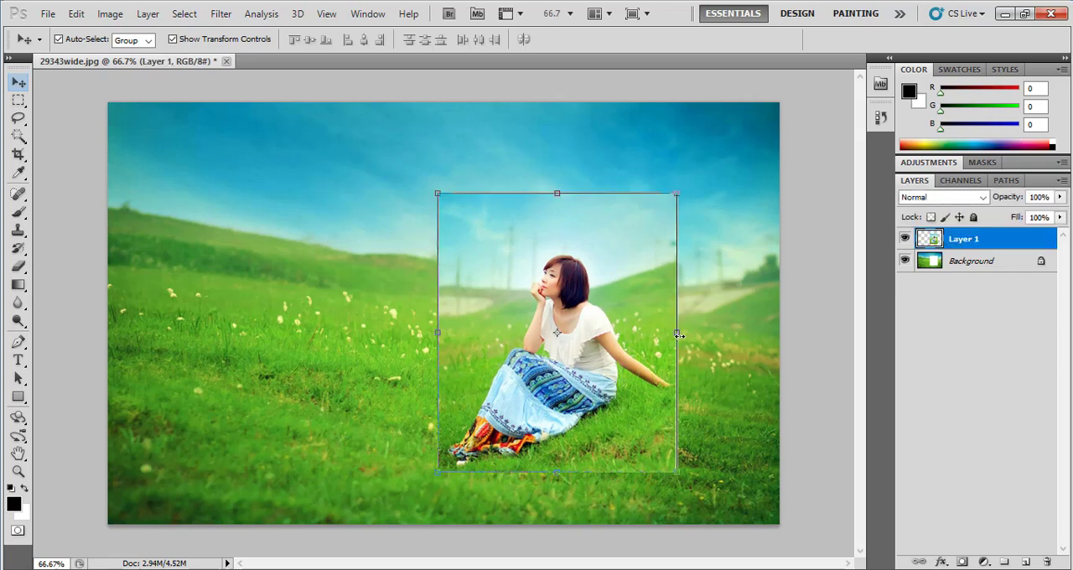
drag(680, 334, 684, 335)
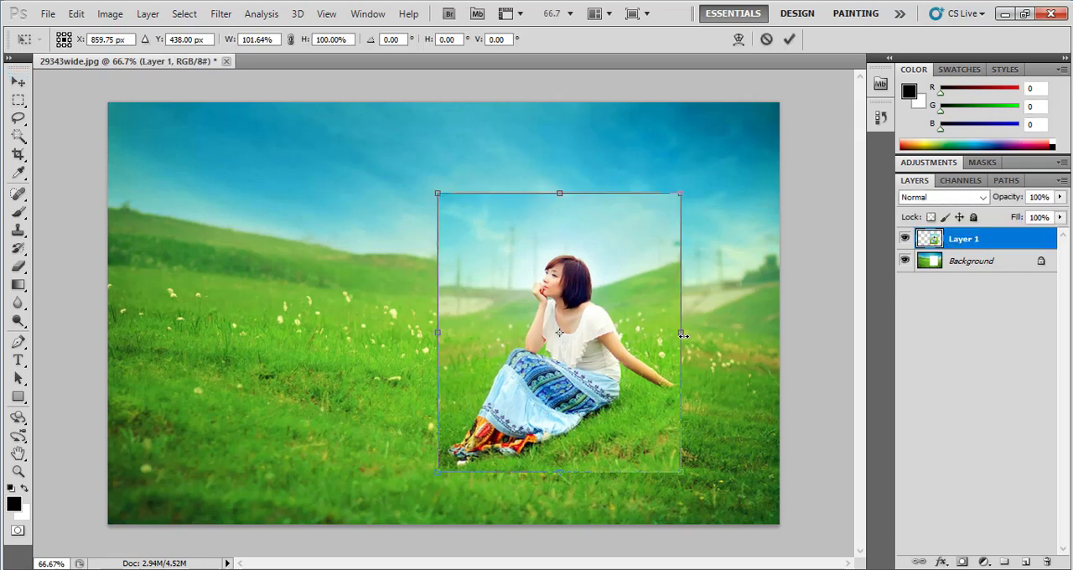
key(Return)
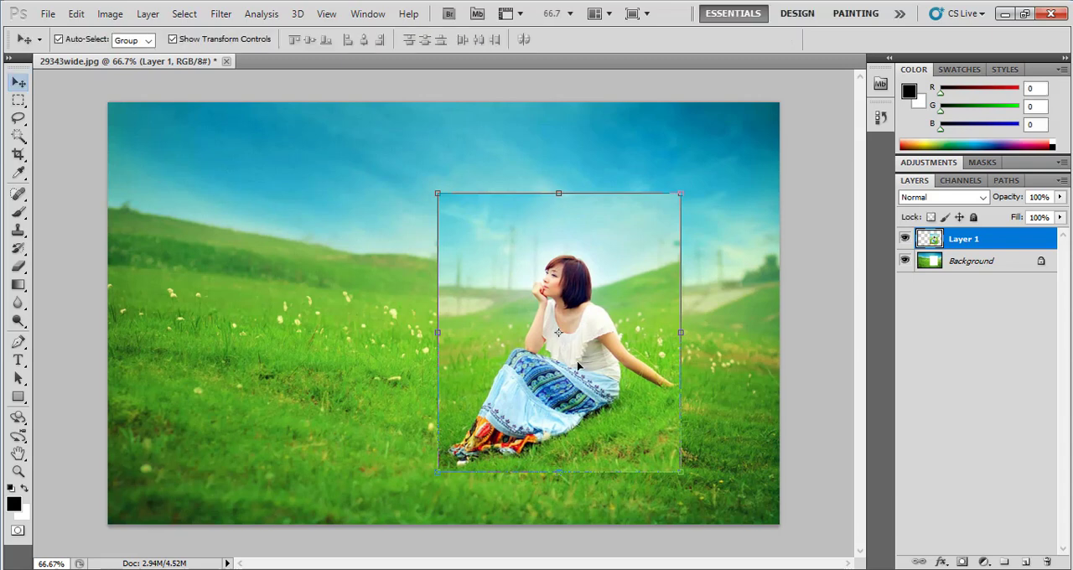
click(285, 389)
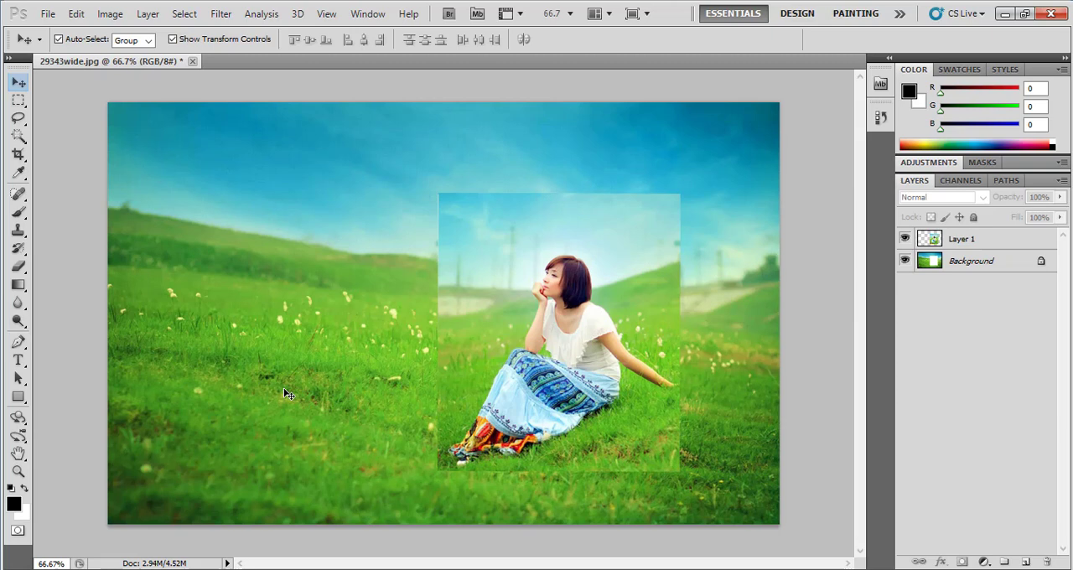
Close 29343wide.jpg without saving and open the portrait 6fa7caf1563eff8b91007117f04c4b5d.jpg from the Photos folder
click(193, 62)
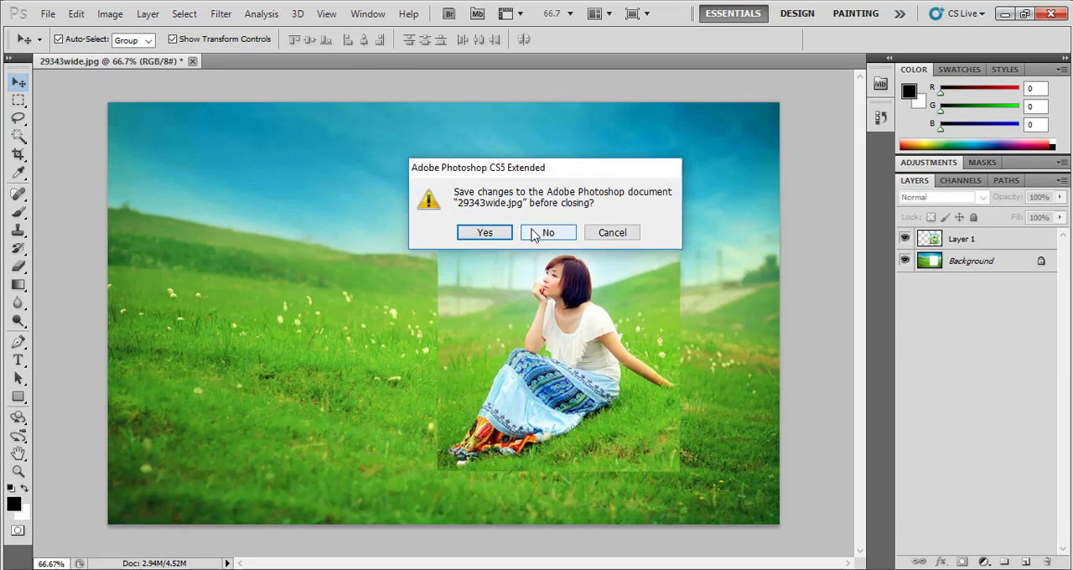
click(531, 234)
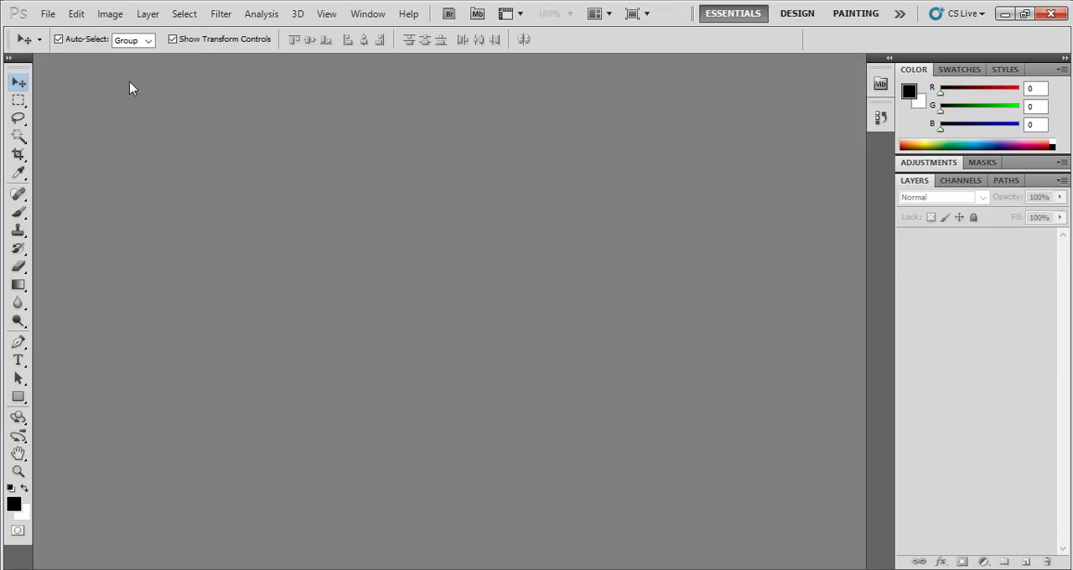
click(50, 17)
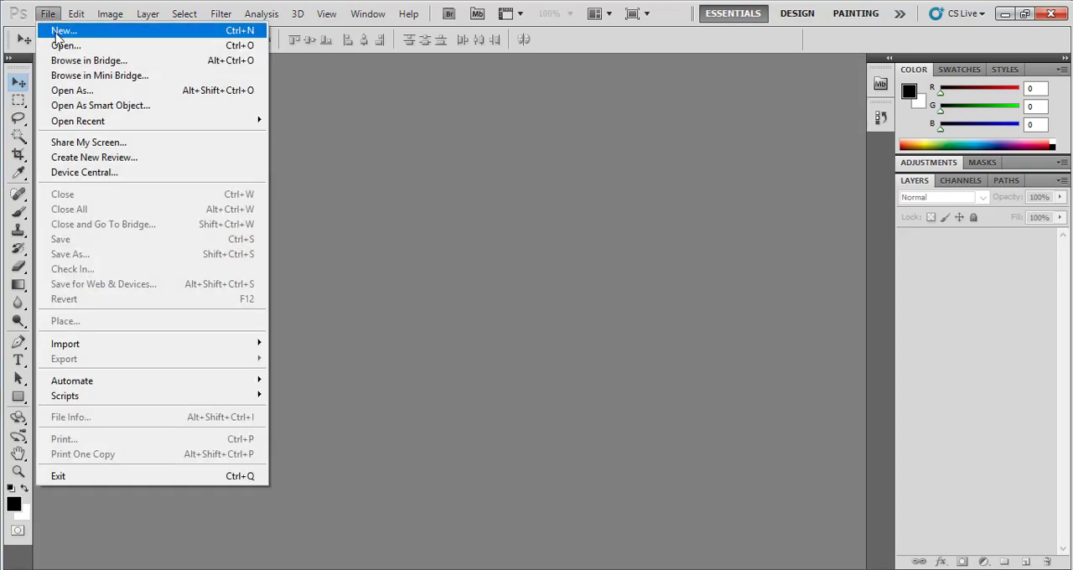
click(59, 46)
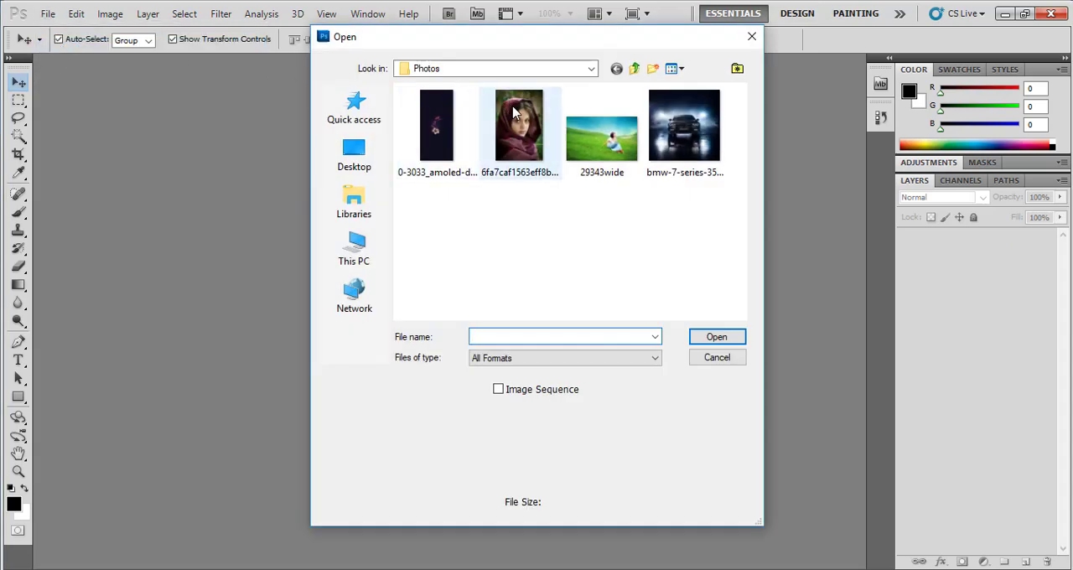
click(516, 119)
double_click(515, 119)
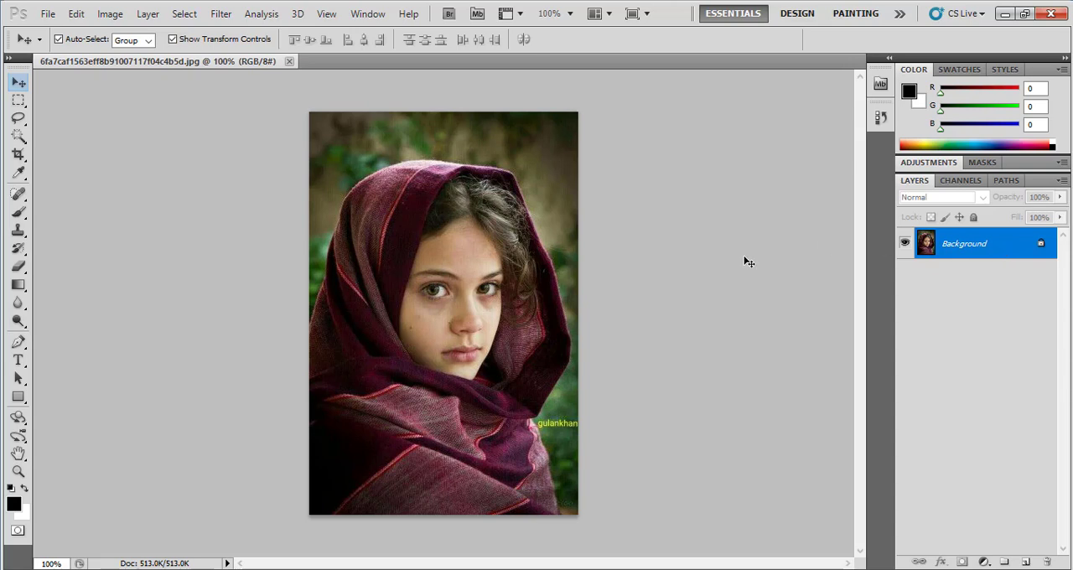
Select the girl's head and scarf with an ellipse using the Elliptical Marquee tool, and cut the selected area
click(18, 101)
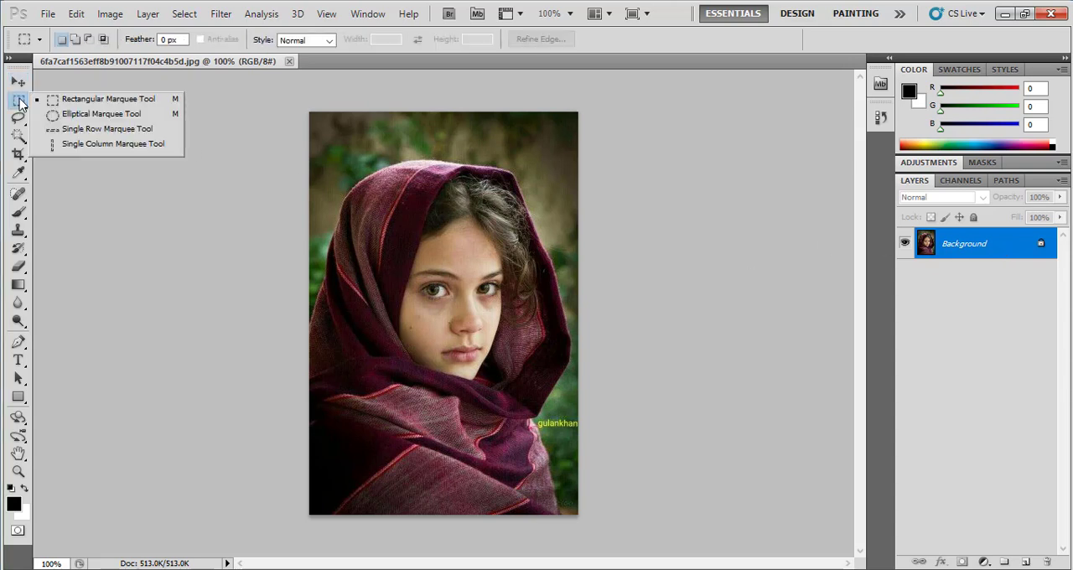
click(60, 116)
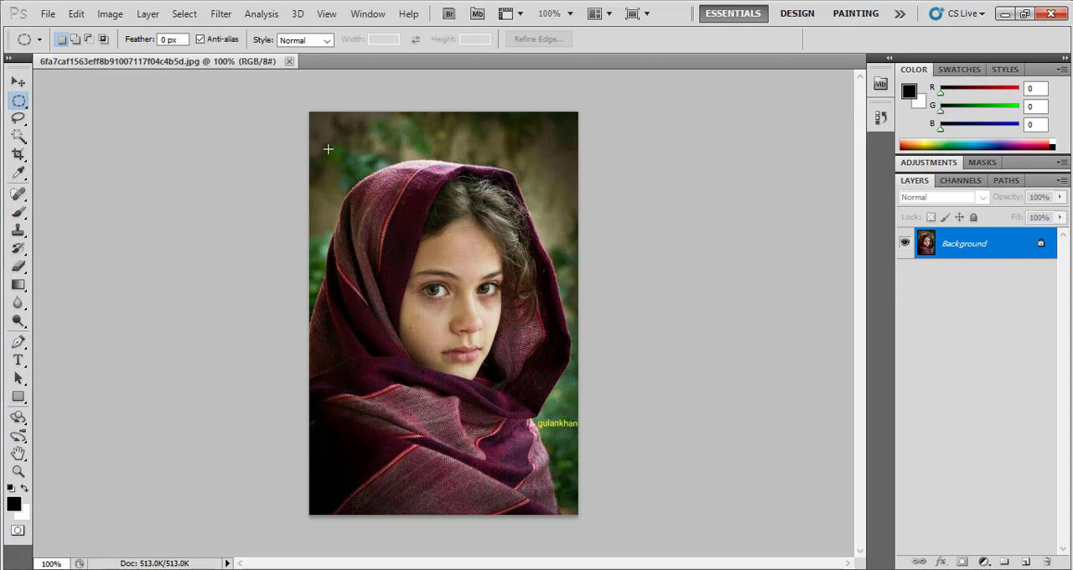
drag(326, 147, 562, 408)
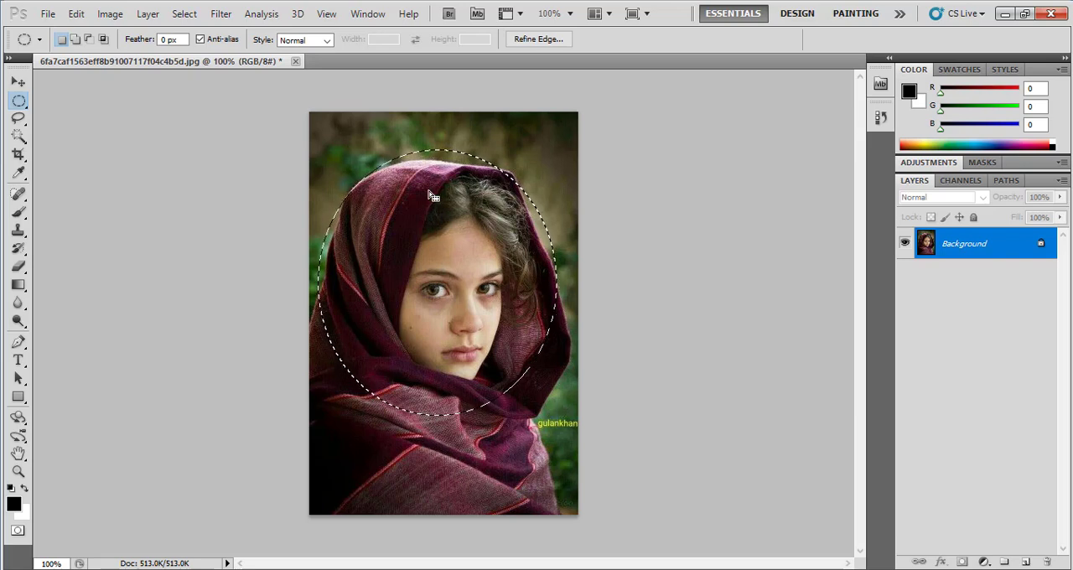
click(77, 15)
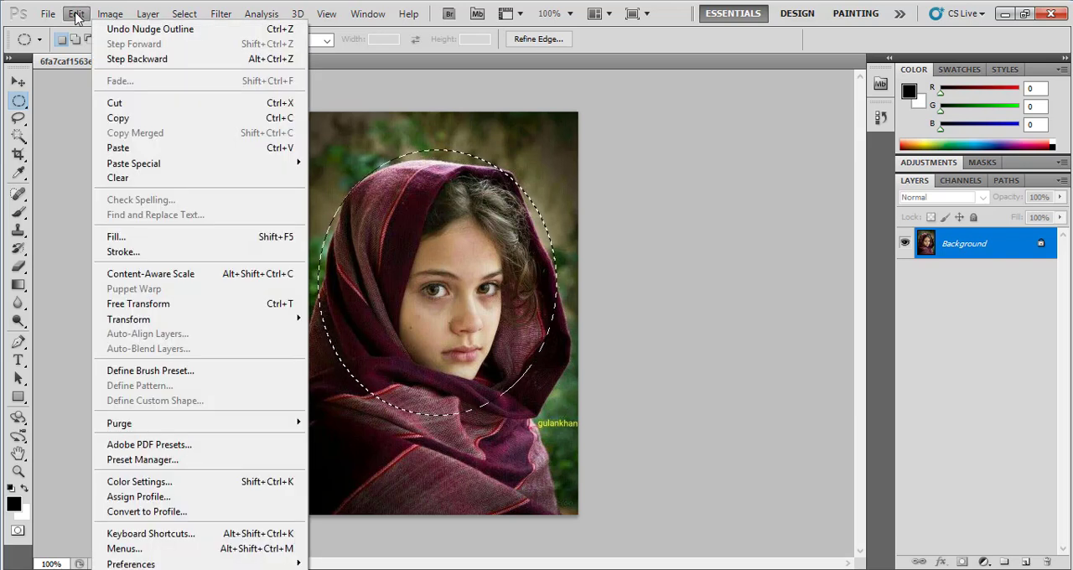
click(116, 104)
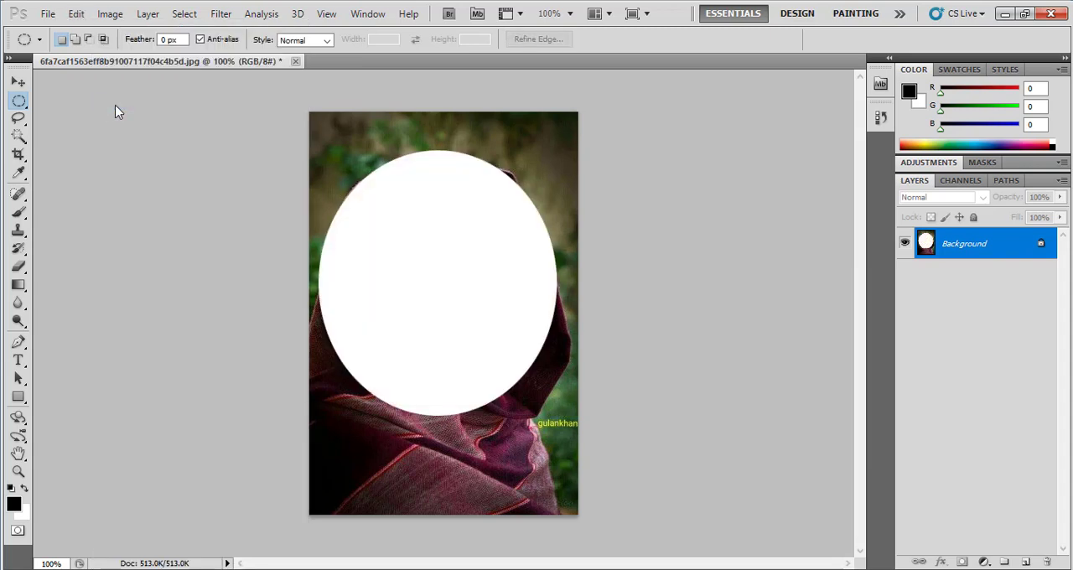
Start a new document and choose the Default Photoshop Size preset for it
click(48, 14)
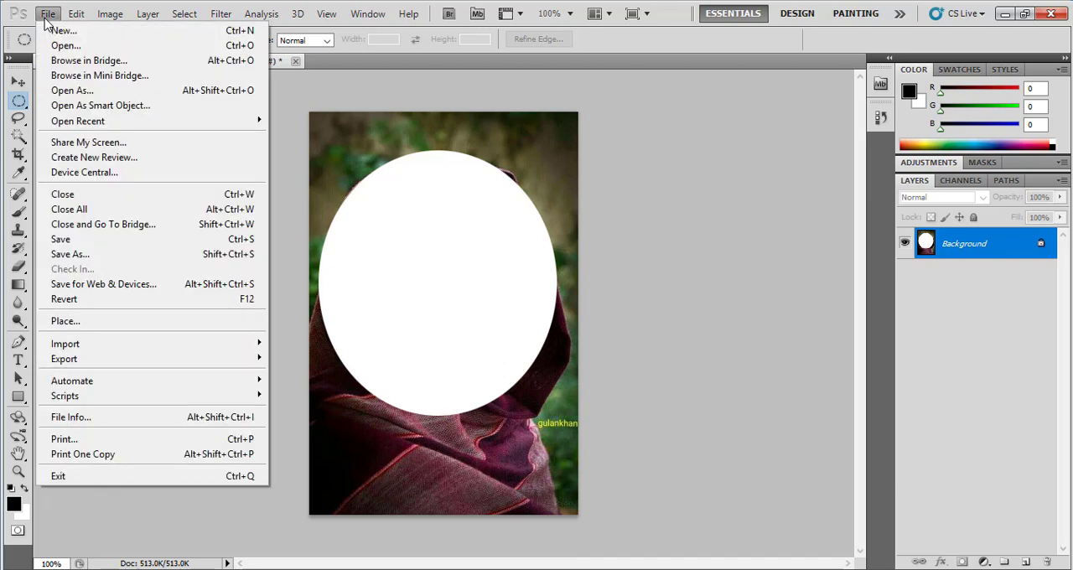
click(52, 32)
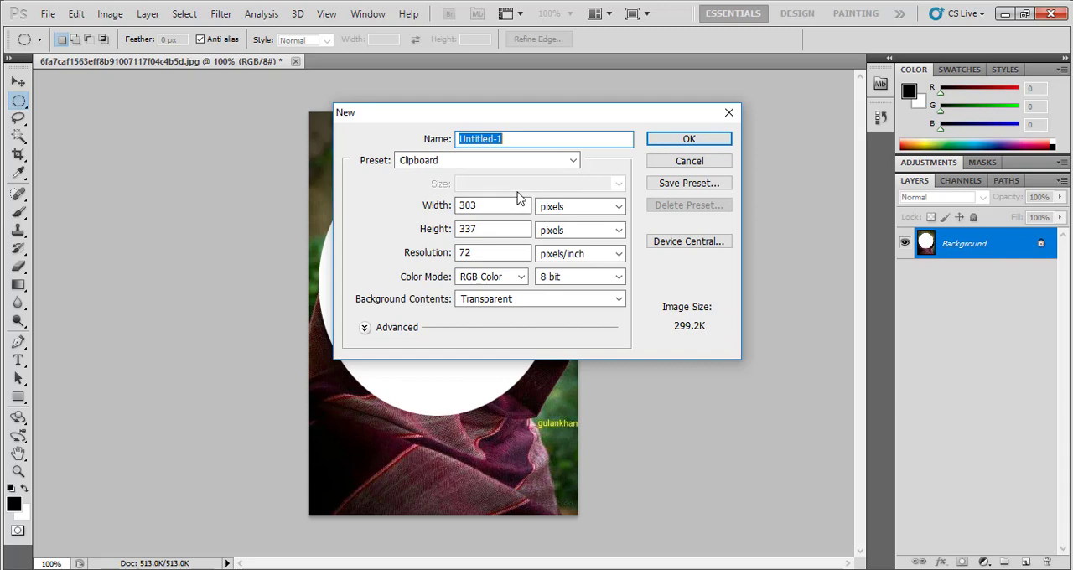
click(569, 169)
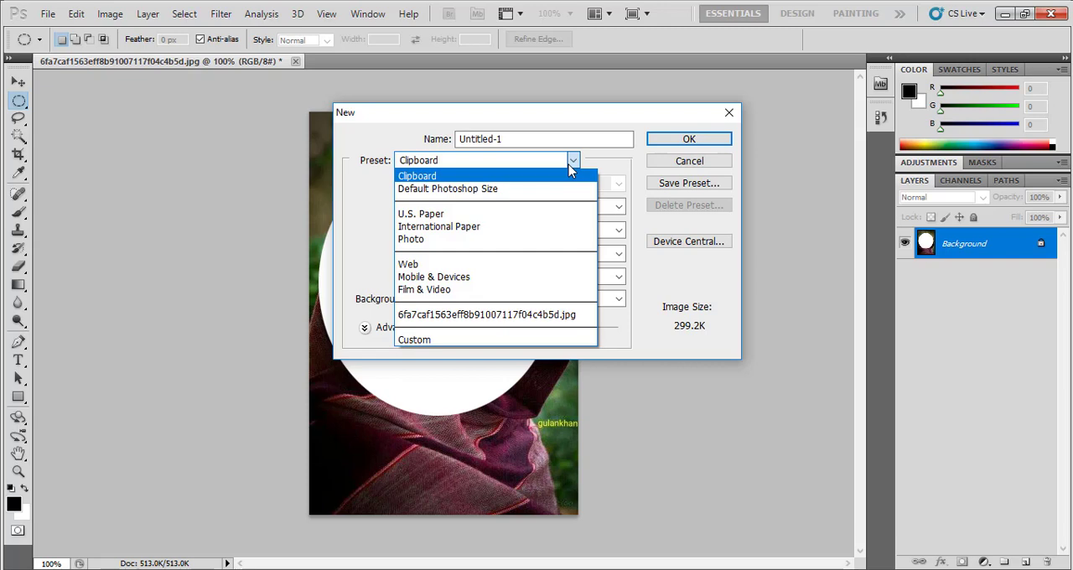
click(460, 190)
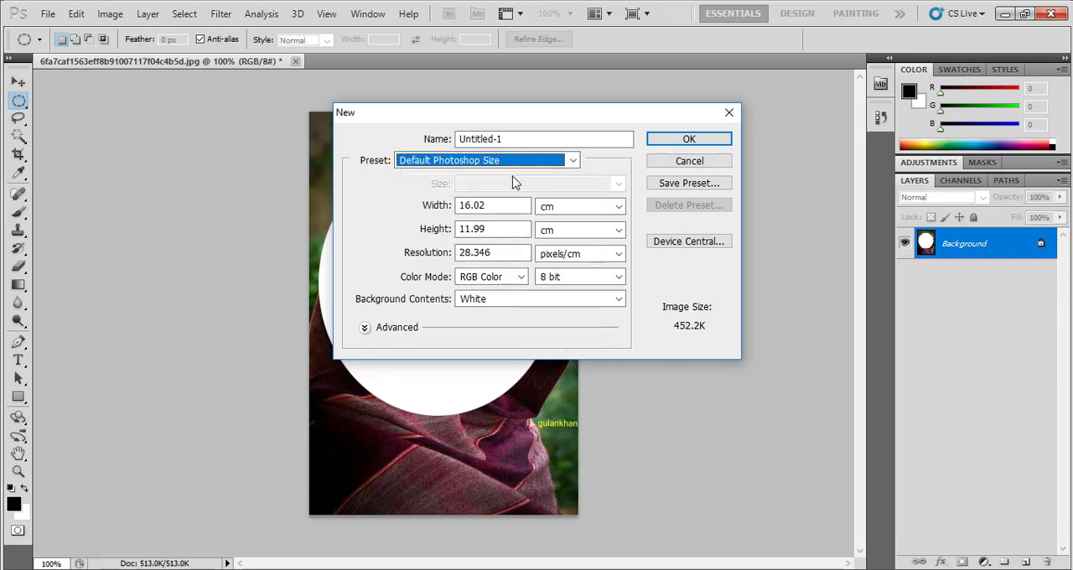
Change the new document's preset to U.S. Paper and view its size options, keeping Letter
click(571, 162)
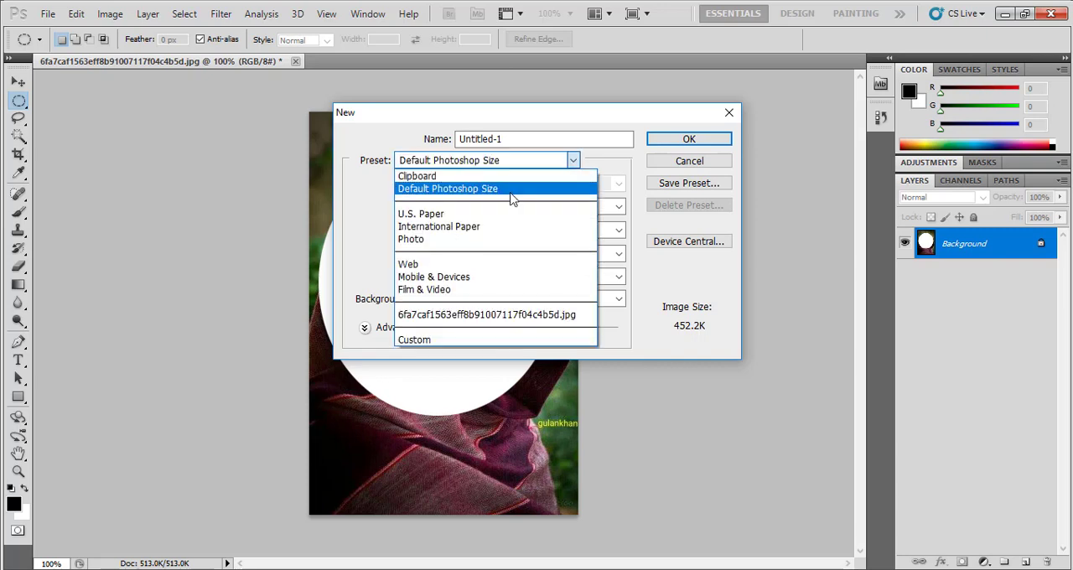
click(474, 218)
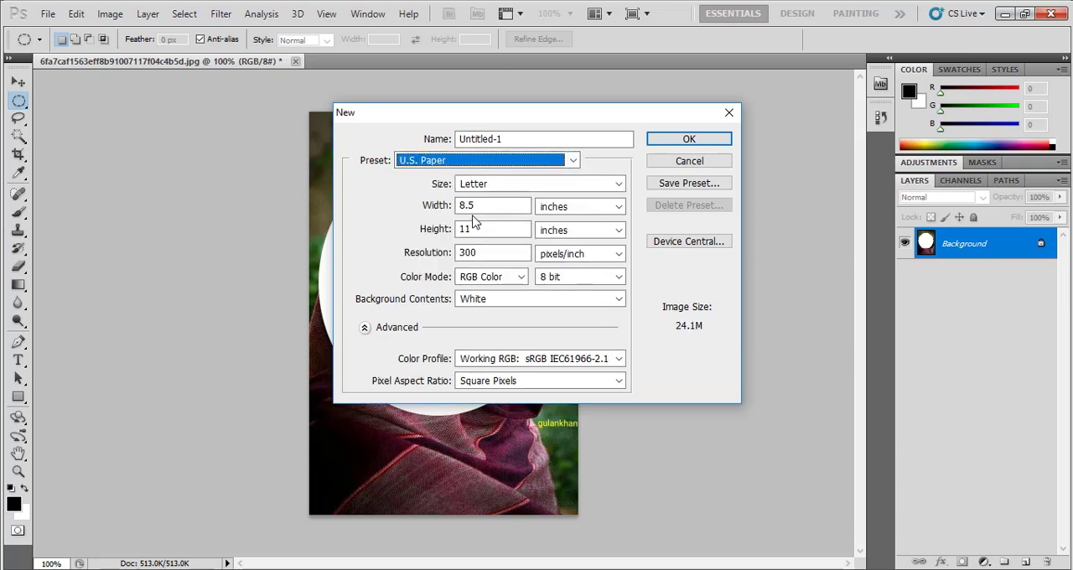
click(509, 189)
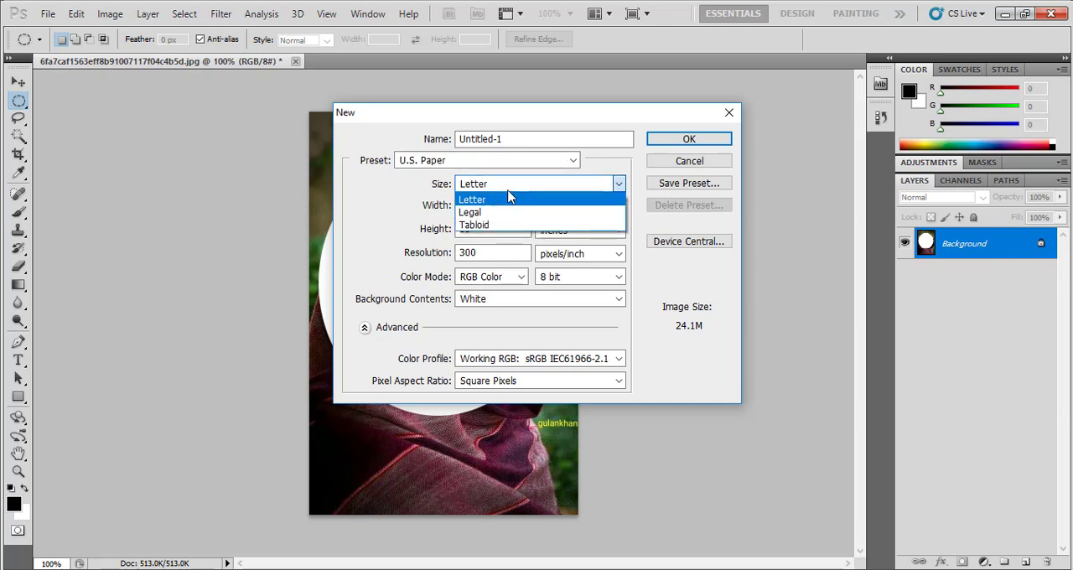
click(386, 208)
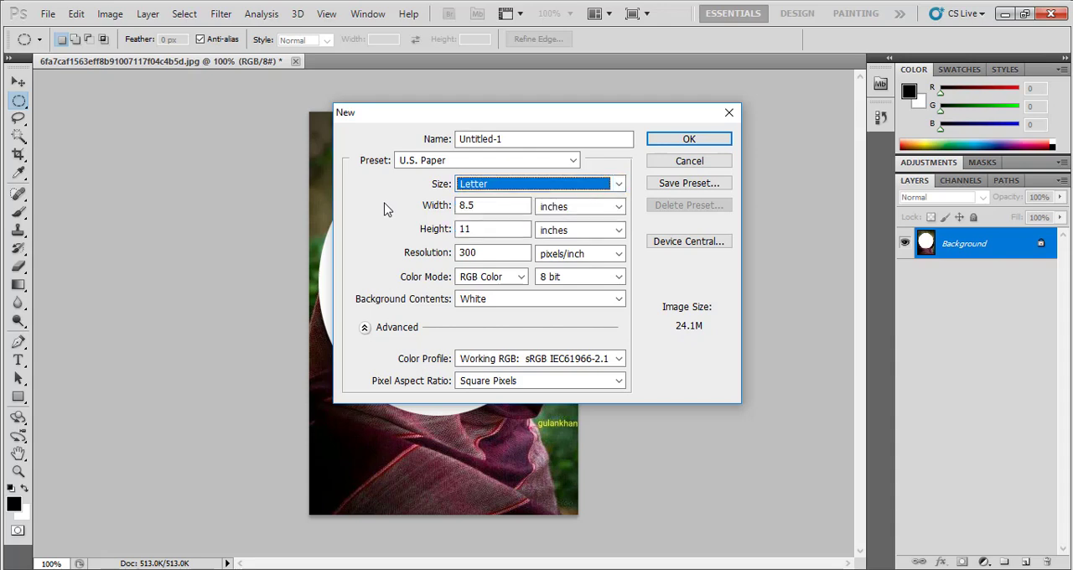
Change the new document's preset to International Paper and view its size options, keeping A4
click(574, 161)
click(505, 235)
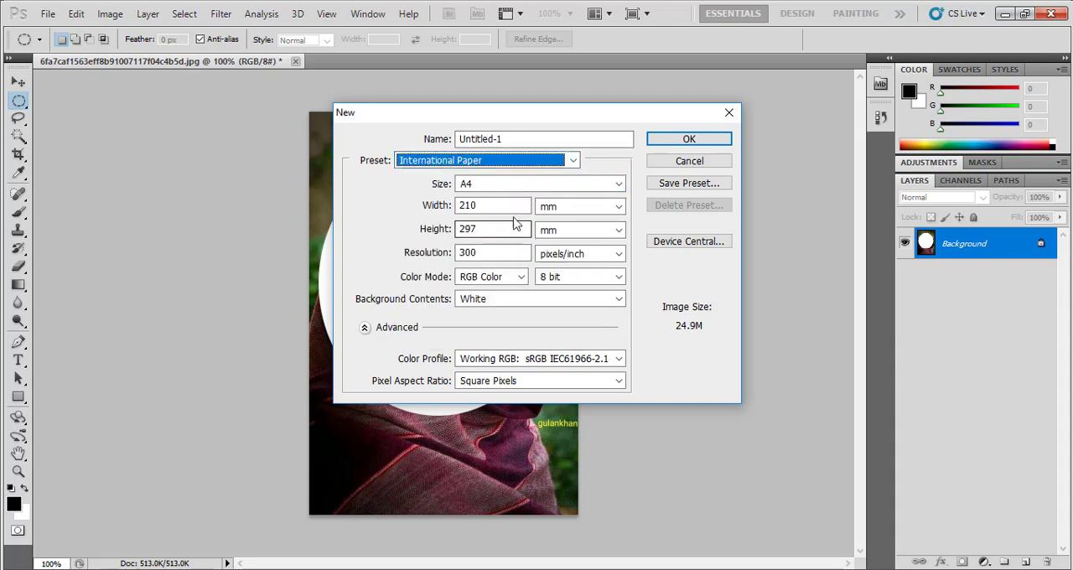
click(589, 186)
click(589, 186)
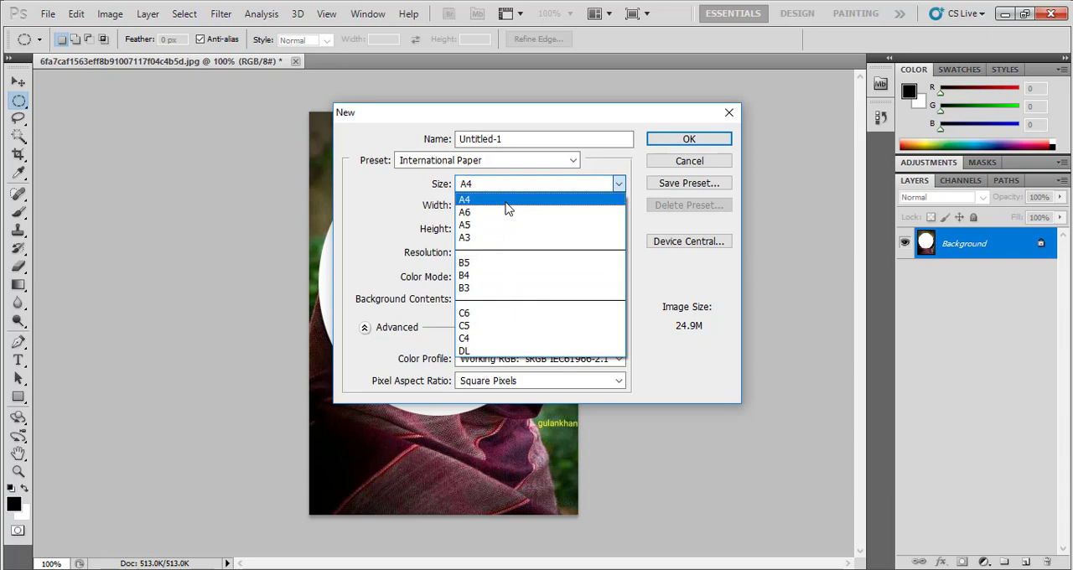
click(374, 176)
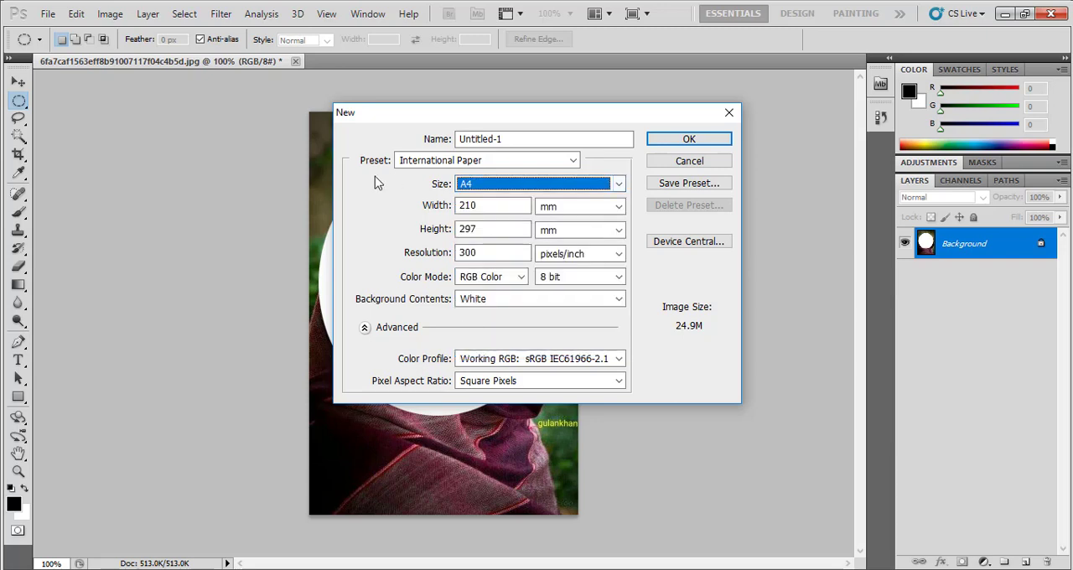
Change the new document's preset to Photo with the size Landscape, 4 x 6
click(573, 160)
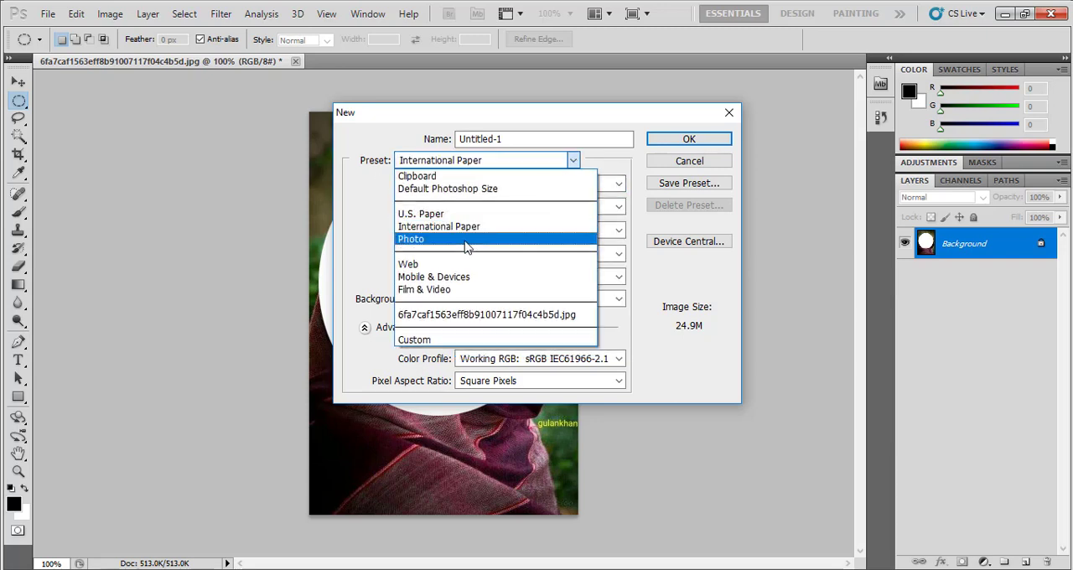
click(468, 241)
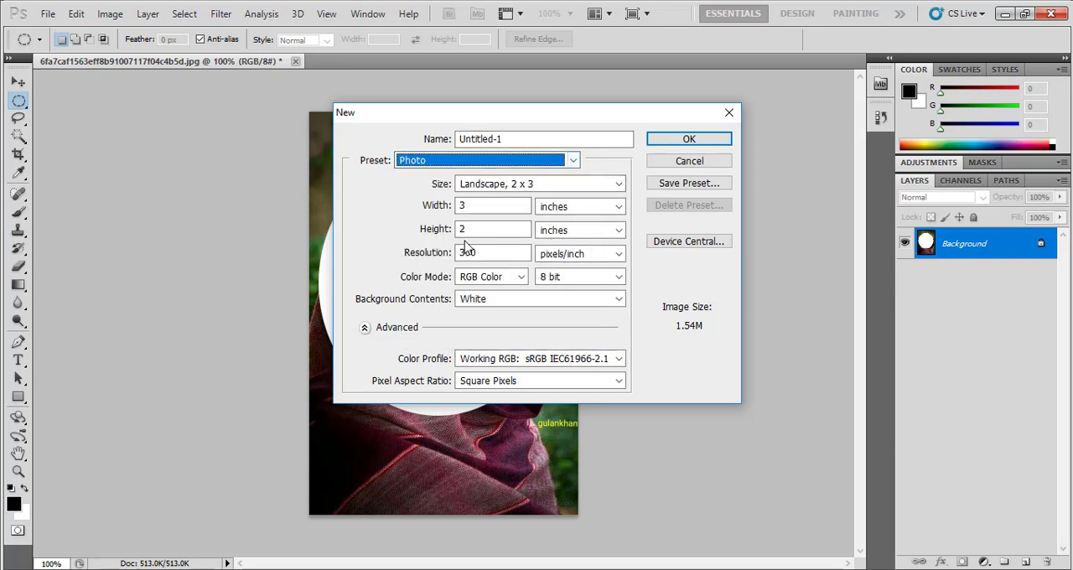
click(620, 185)
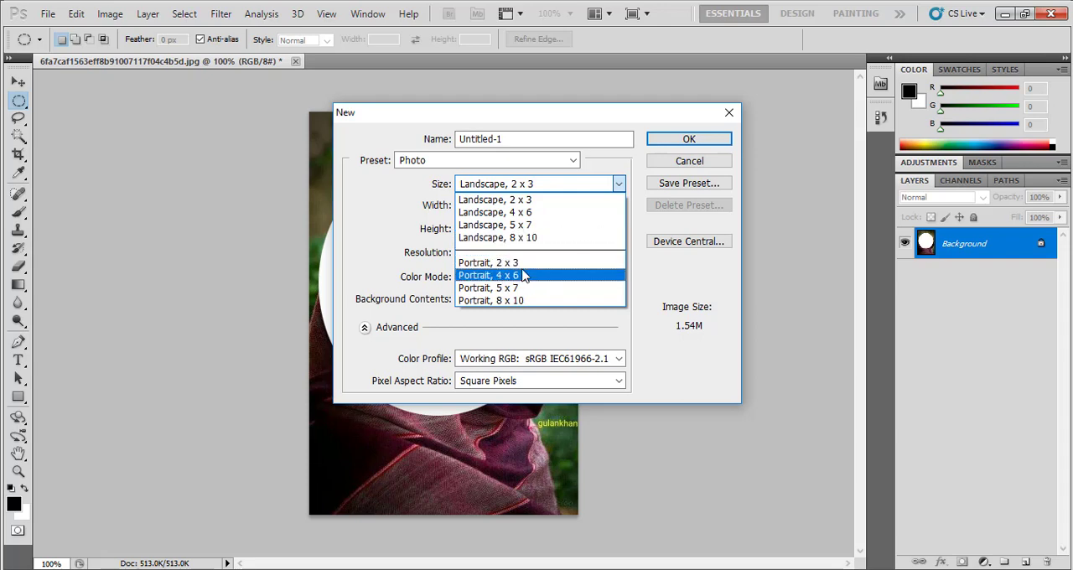
click(517, 215)
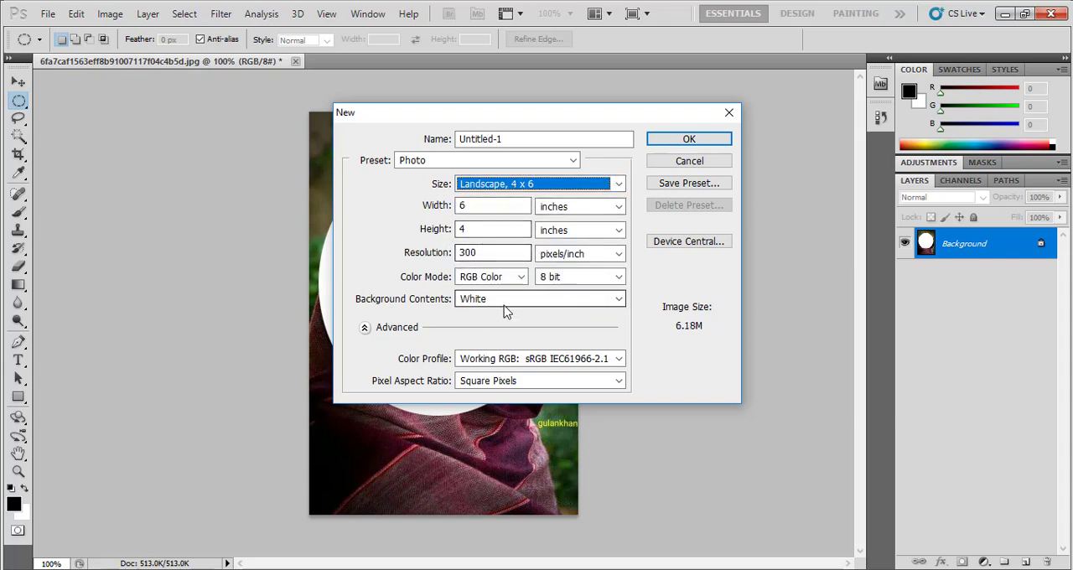
Change the new document's preset to Web at 1024 x 768 and view the width units, keeping pixels
click(572, 160)
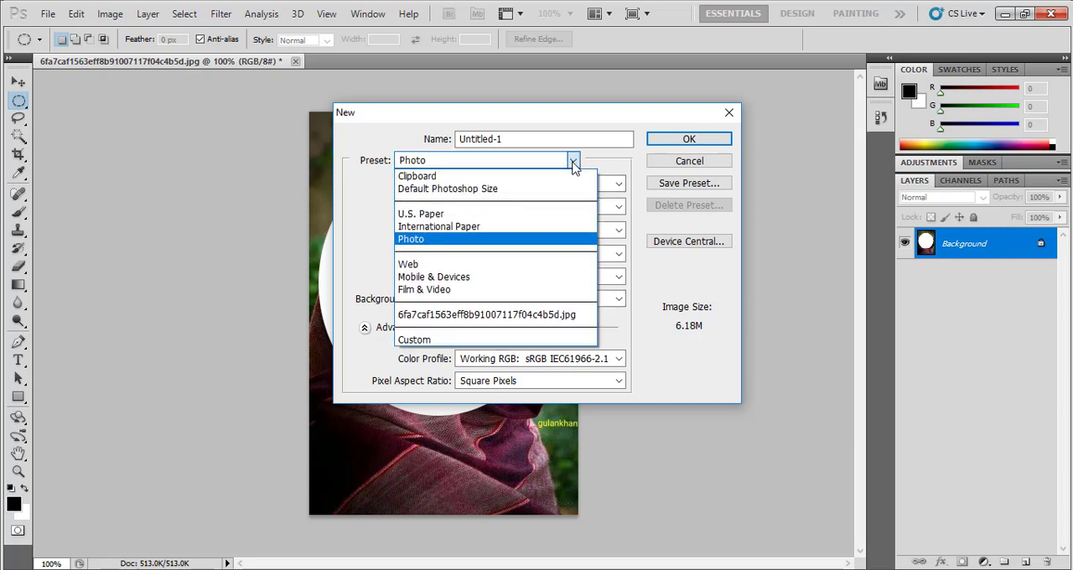
click(505, 266)
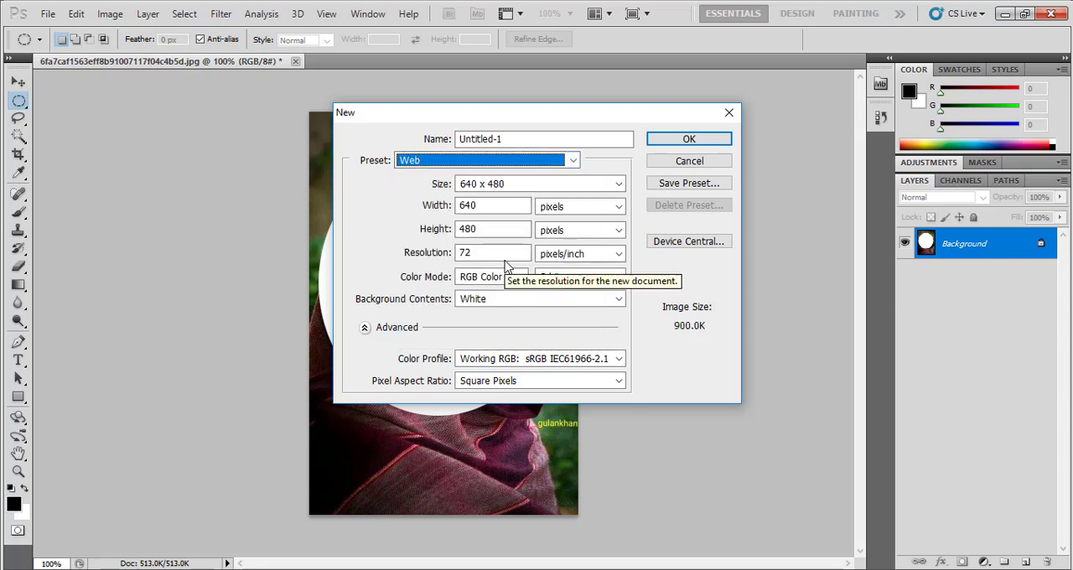
click(619, 184)
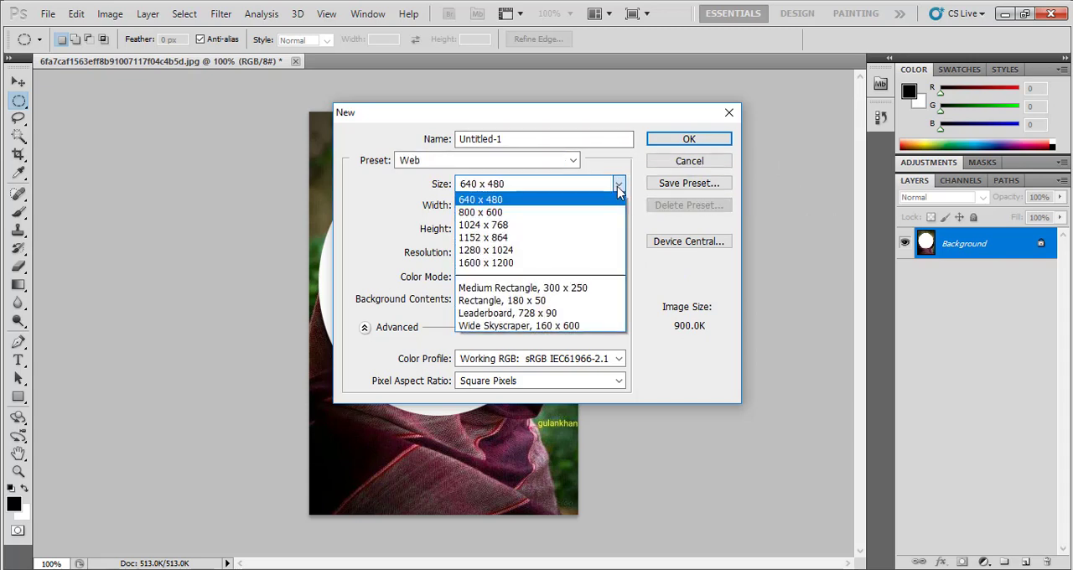
click(554, 226)
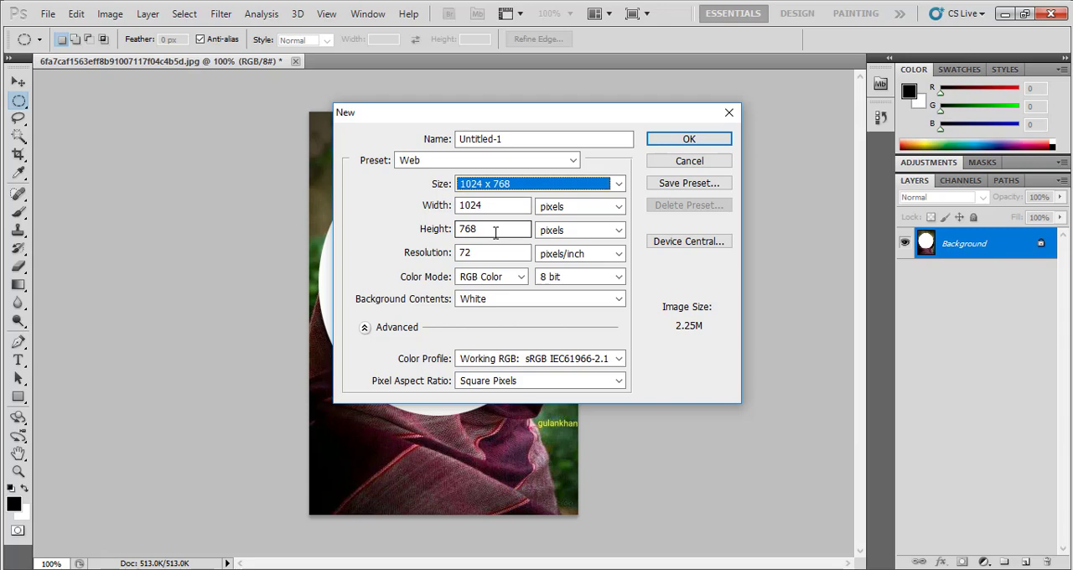
click(618, 210)
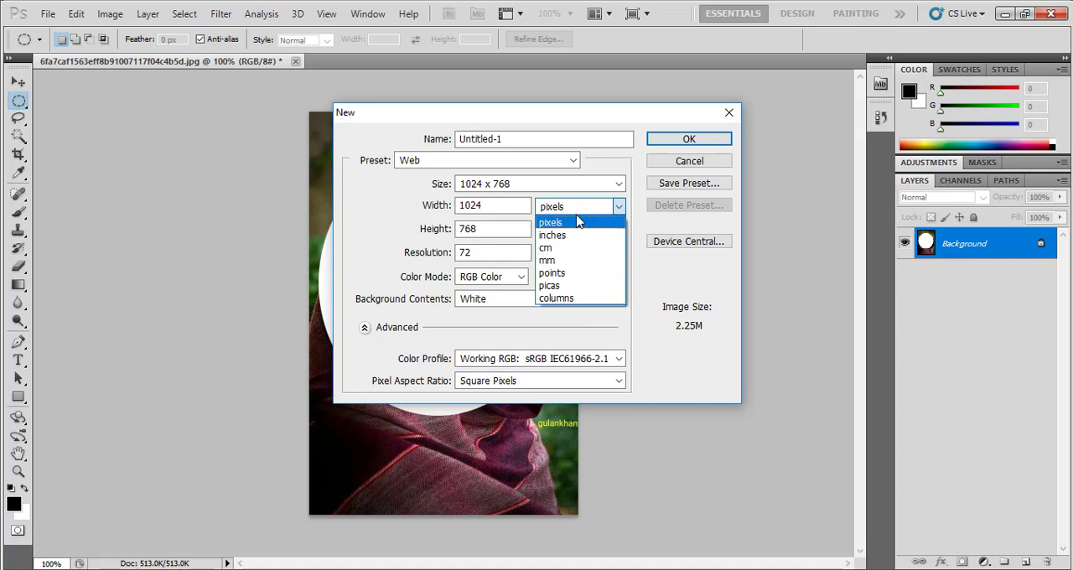
click(403, 219)
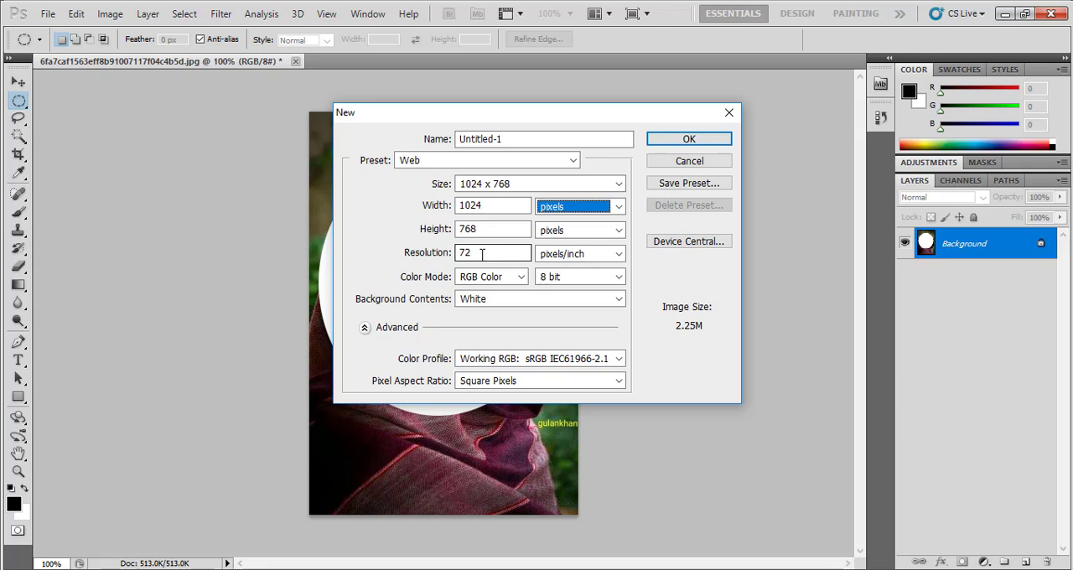
Return the new document to the Photo preset and place the cursor in its resolution value
click(482, 160)
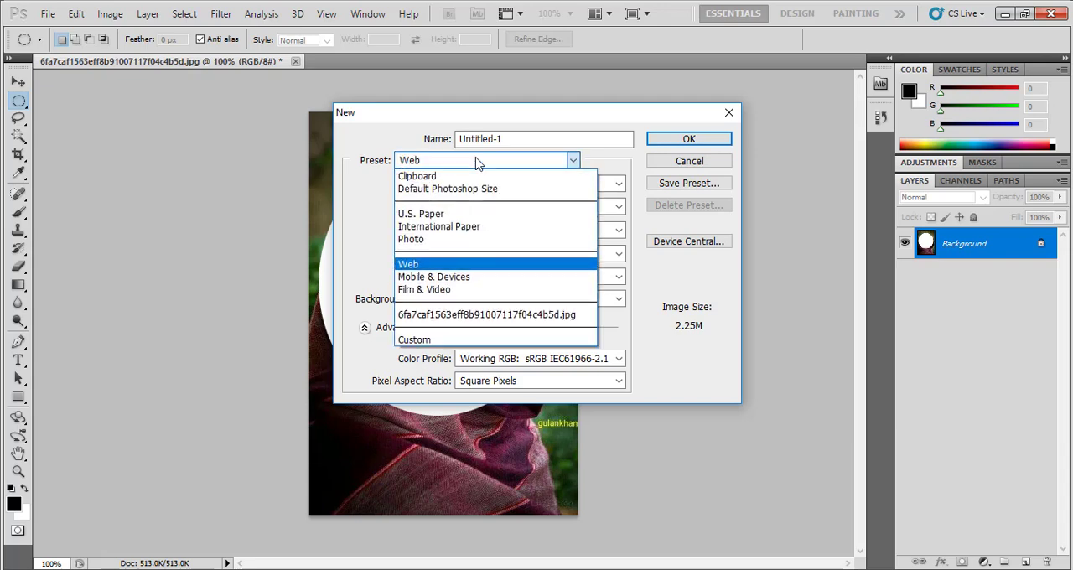
click(446, 240)
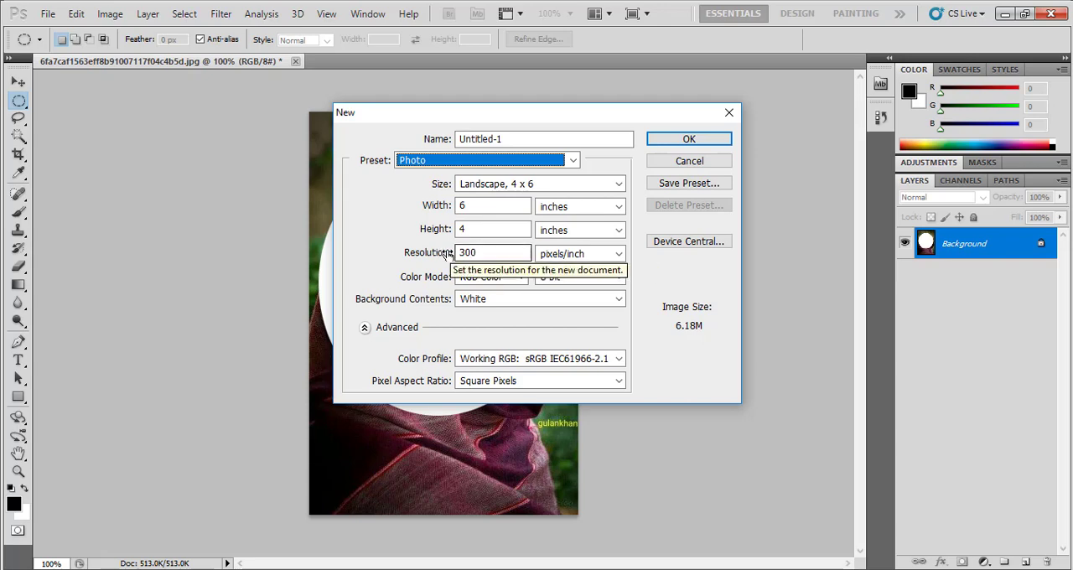
click(521, 253)
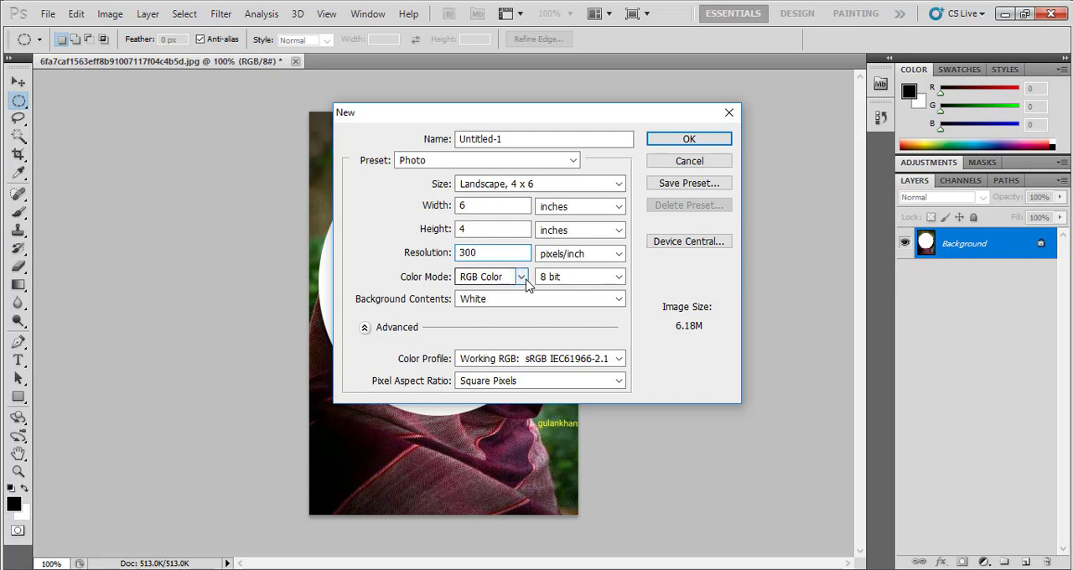
Try the Grayscale color mode for the new document, followed by Bitmap
click(521, 277)
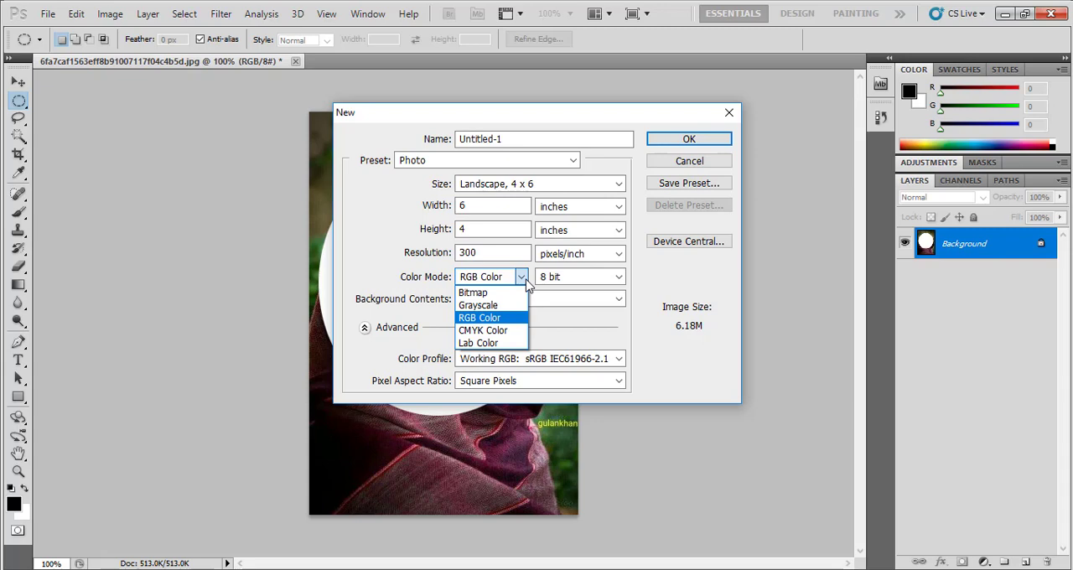
click(488, 307)
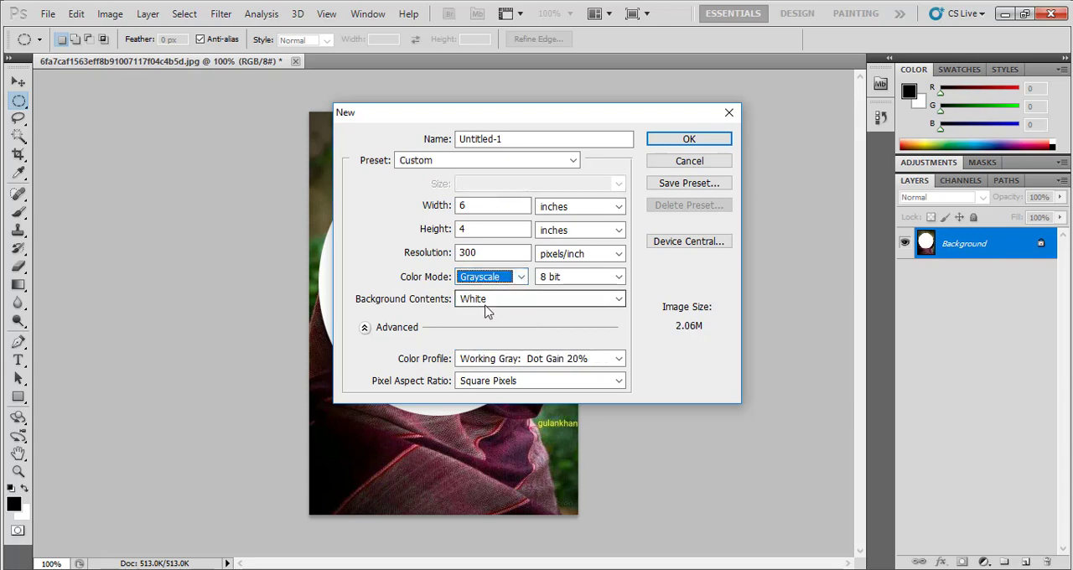
click(521, 280)
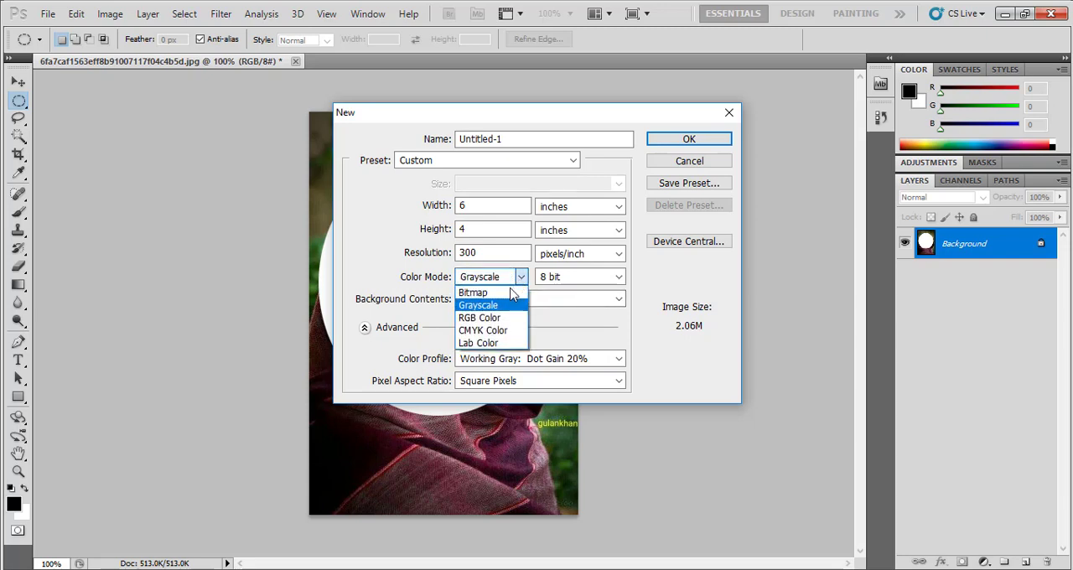
click(508, 293)
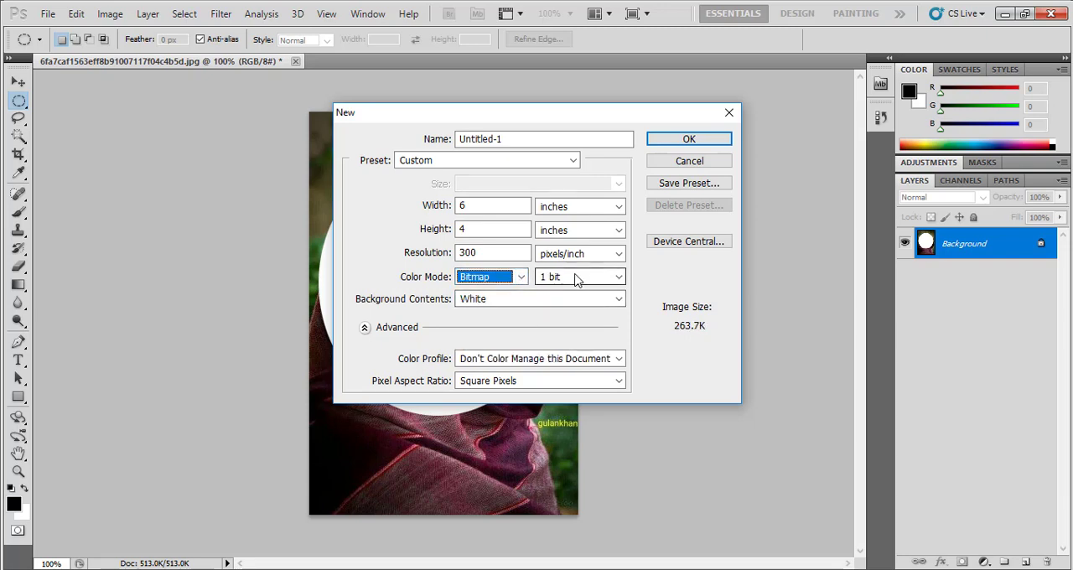
Set the new document's color mode back to Grayscale, and switch it to RGB Color
click(521, 278)
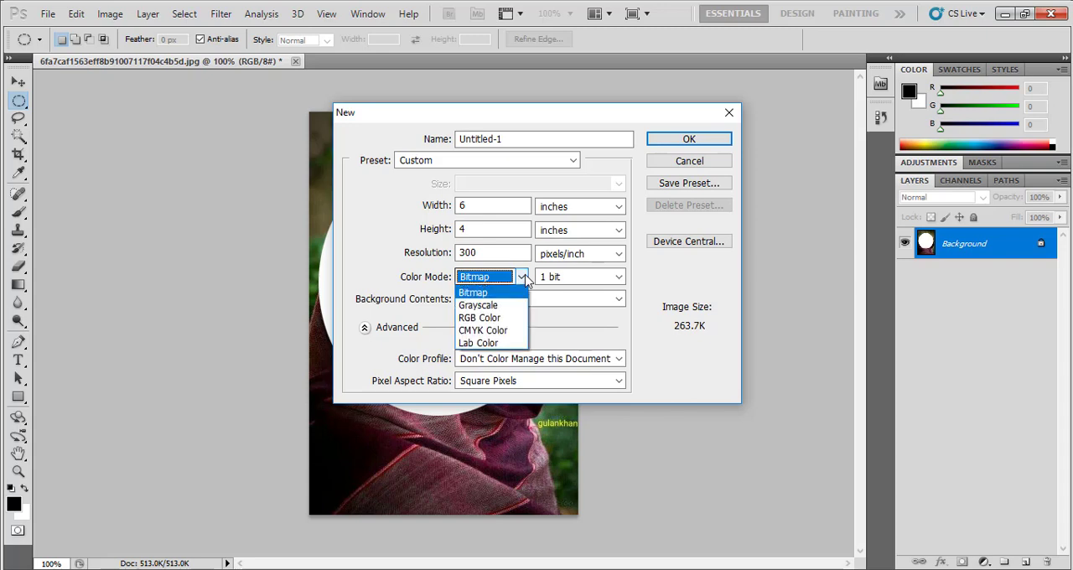
click(498, 309)
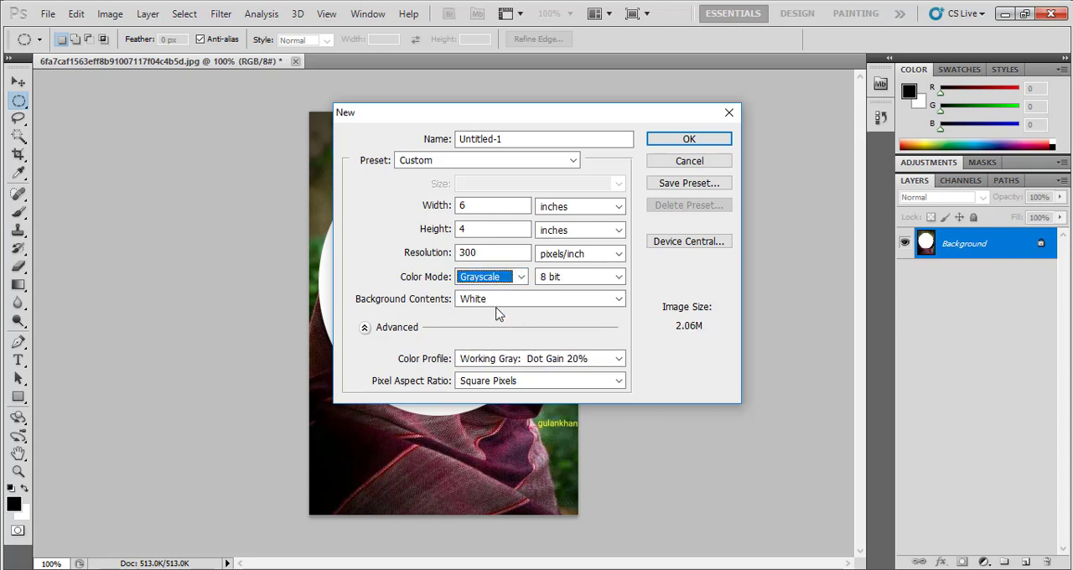
click(520, 277)
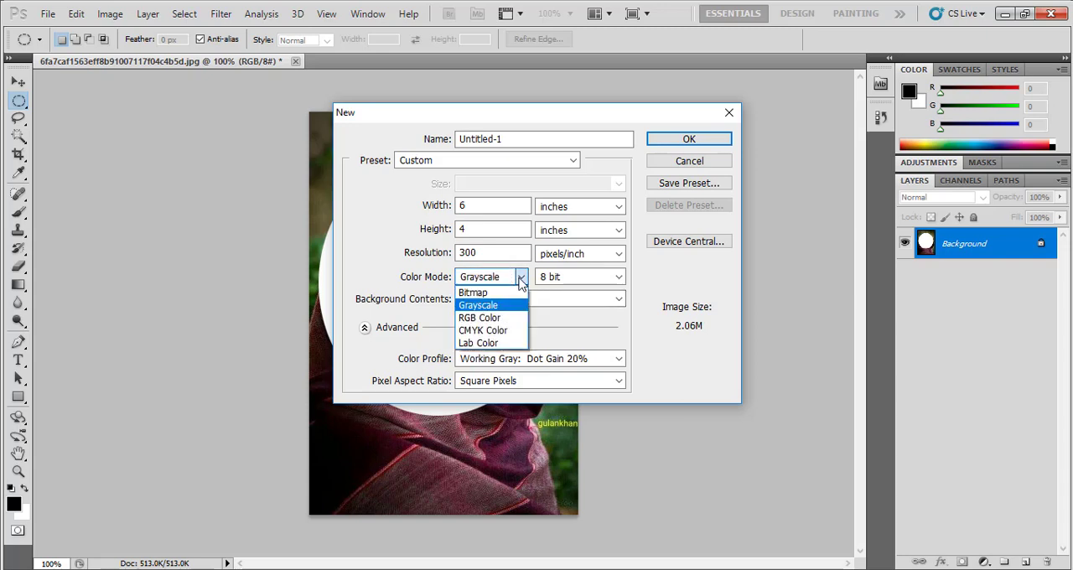
click(502, 318)
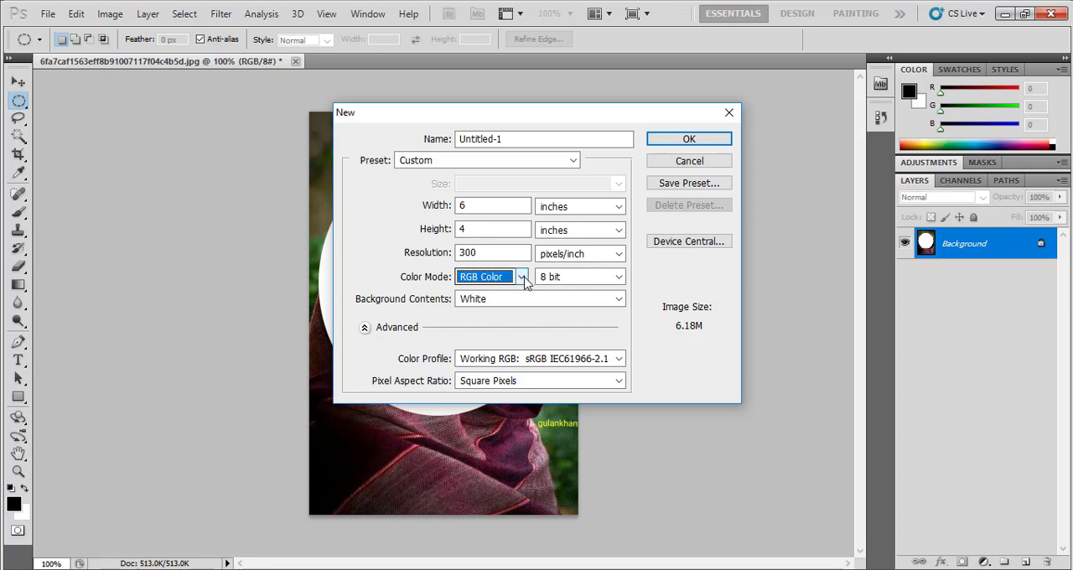
Try the CMYK Color mode for the new document and return it to RGB Color
click(522, 278)
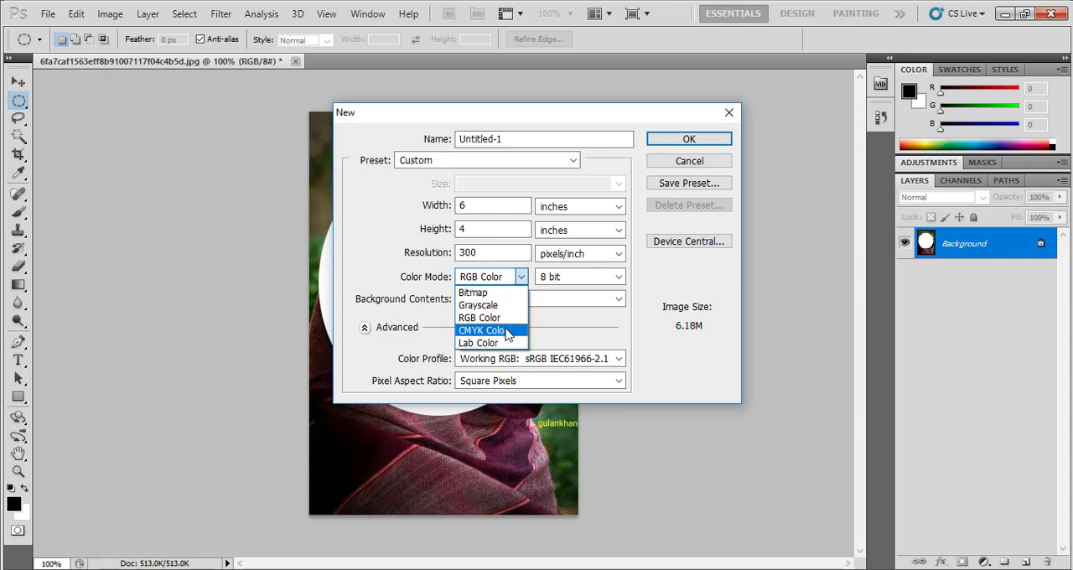
click(507, 332)
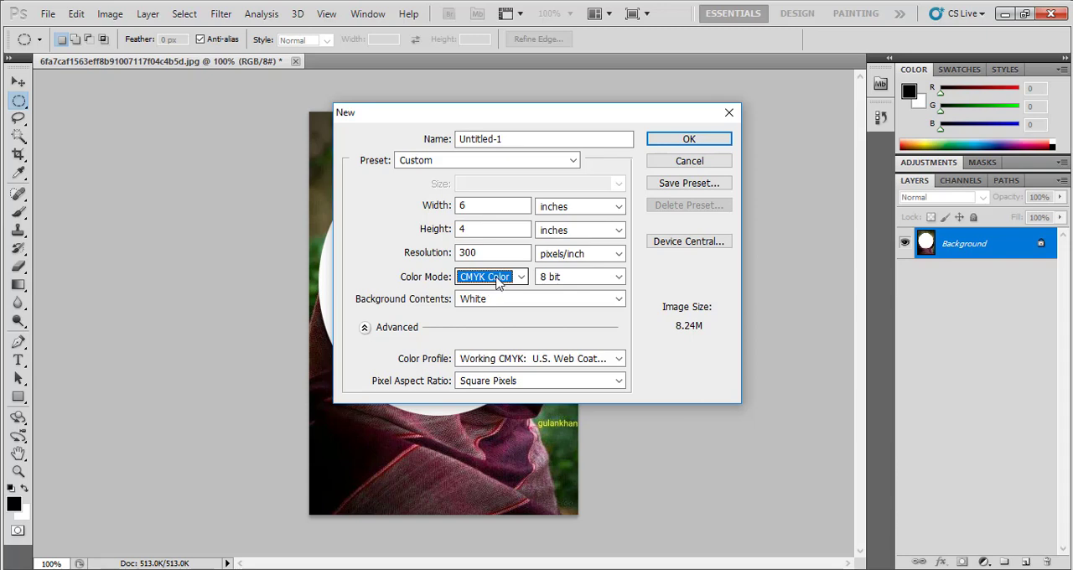
click(519, 277)
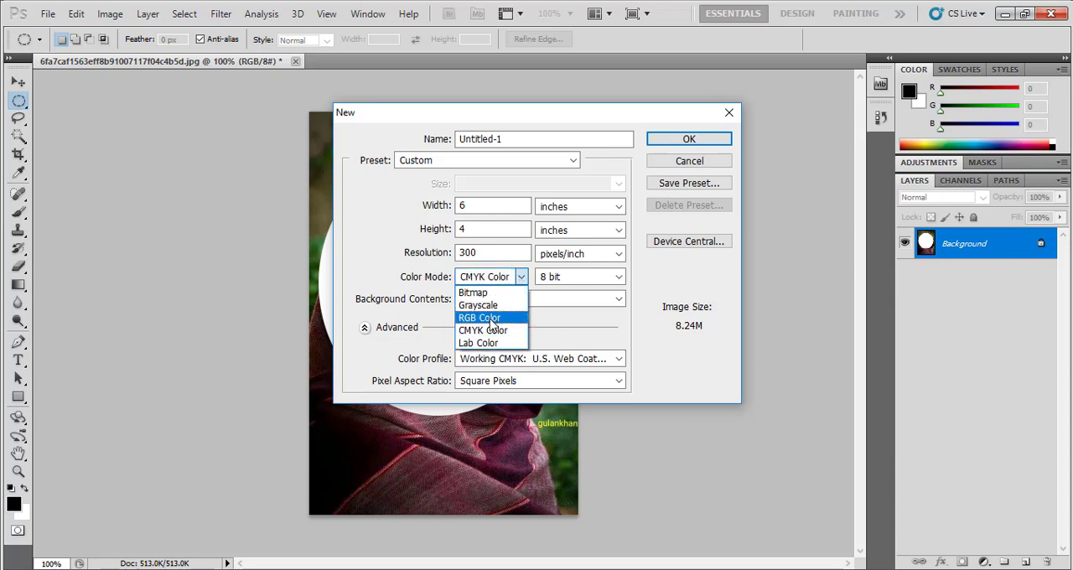
click(491, 320)
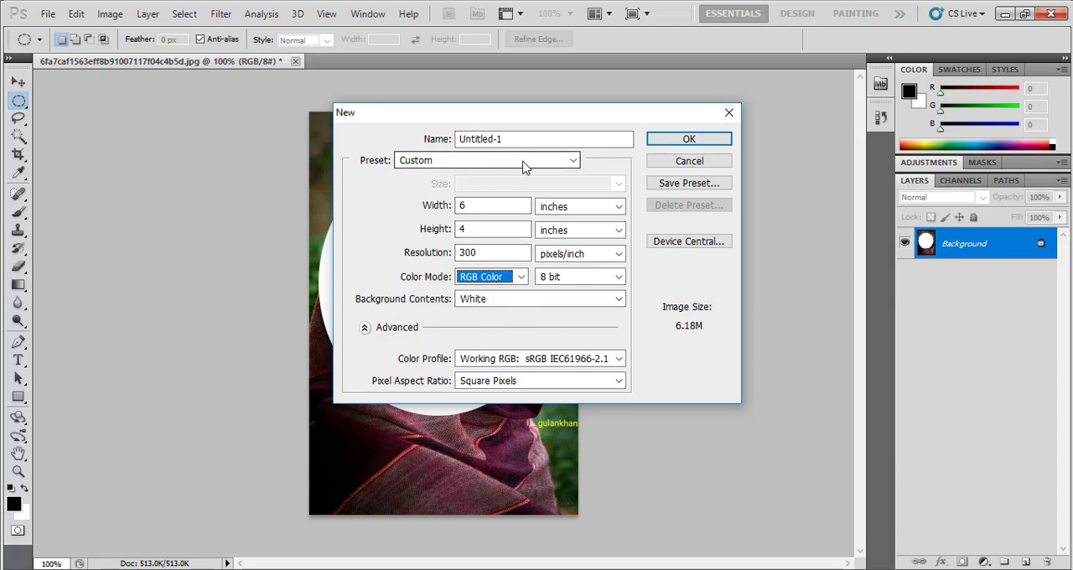
Switch the new document's units to pixels and set its width to 600 and height to 400
click(559, 207)
click(551, 222)
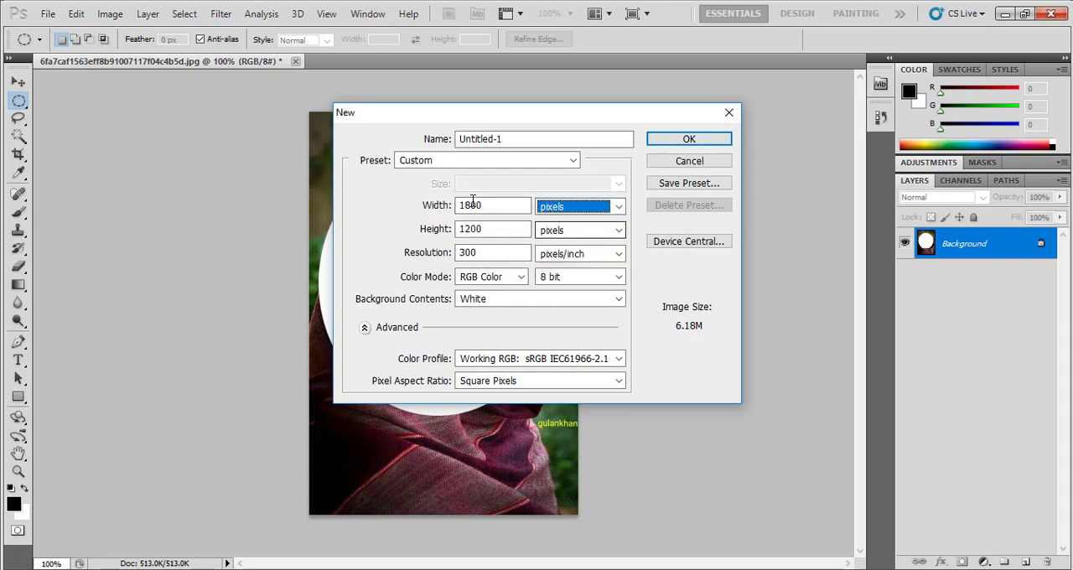
drag(483, 205, 438, 209)
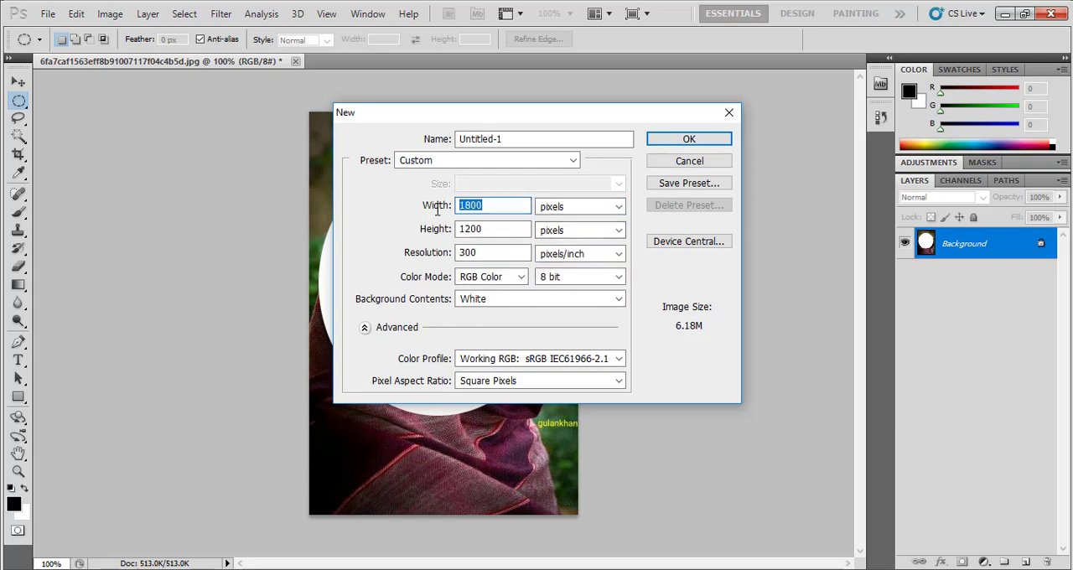
text(600)
drag(482, 229, 445, 234)
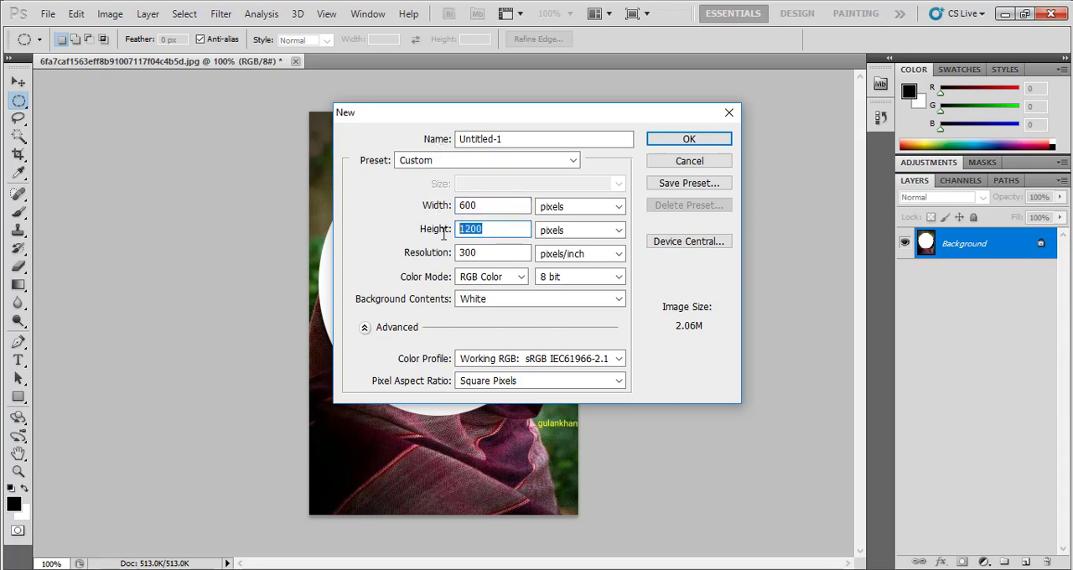
text(400)
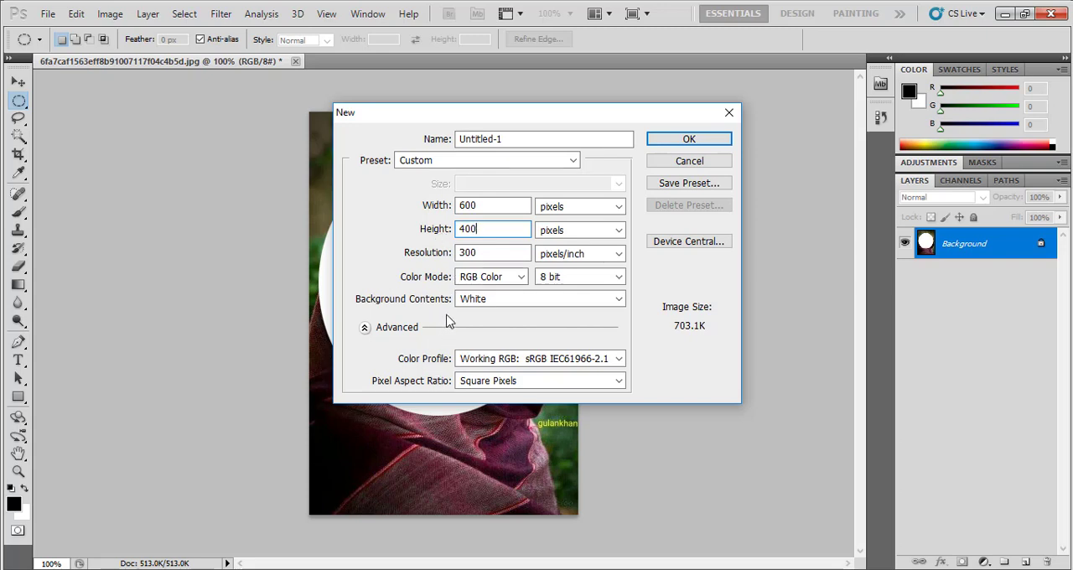
Keep White as the background contents and create the new document
click(470, 303)
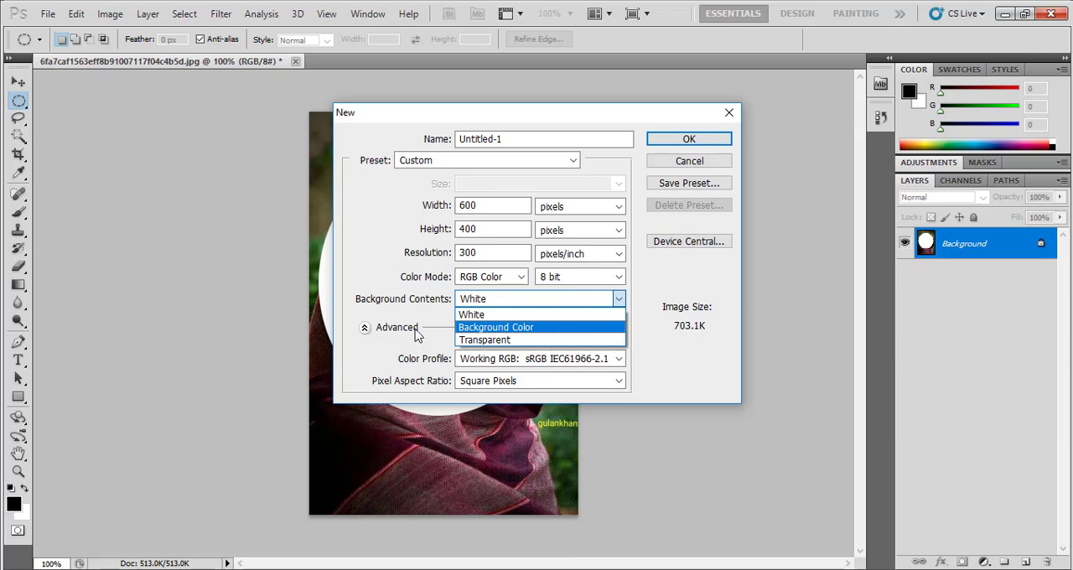
click(476, 316)
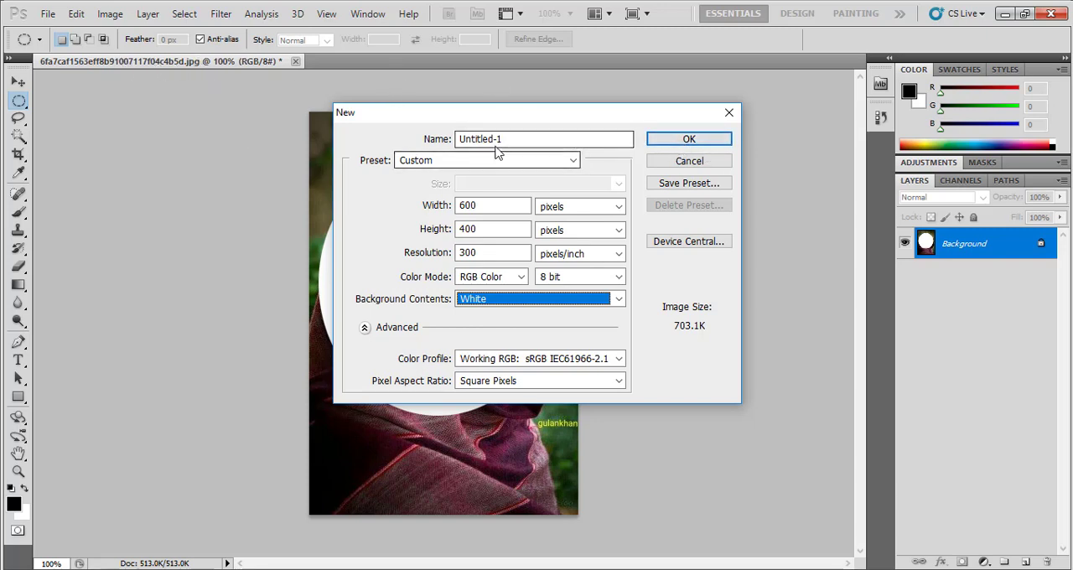
click(685, 139)
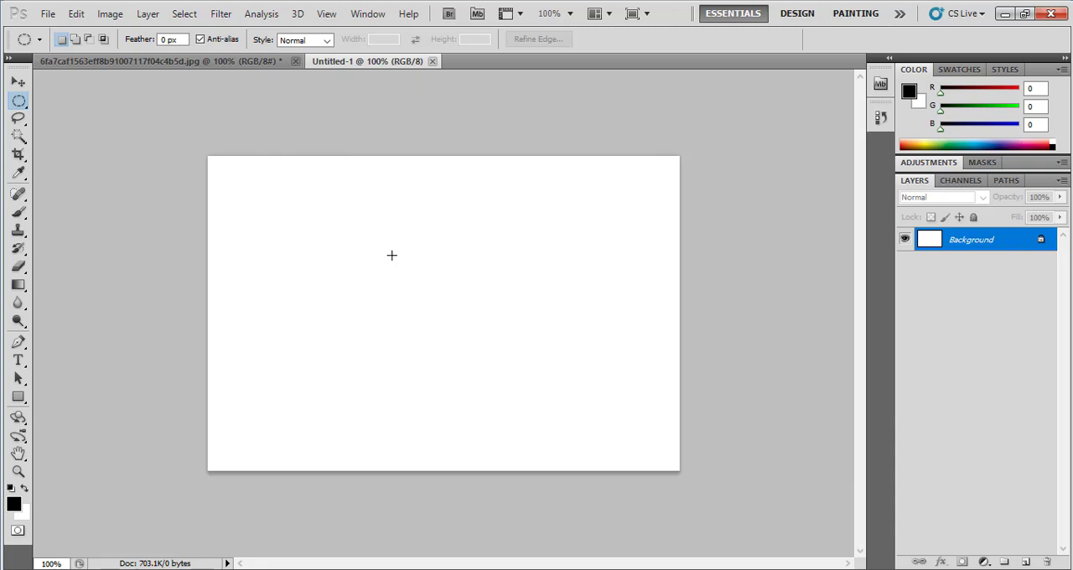
Switch back and forth between the cut photo and the blank Untitled-1 document, ending on the blank one
click(200, 66)
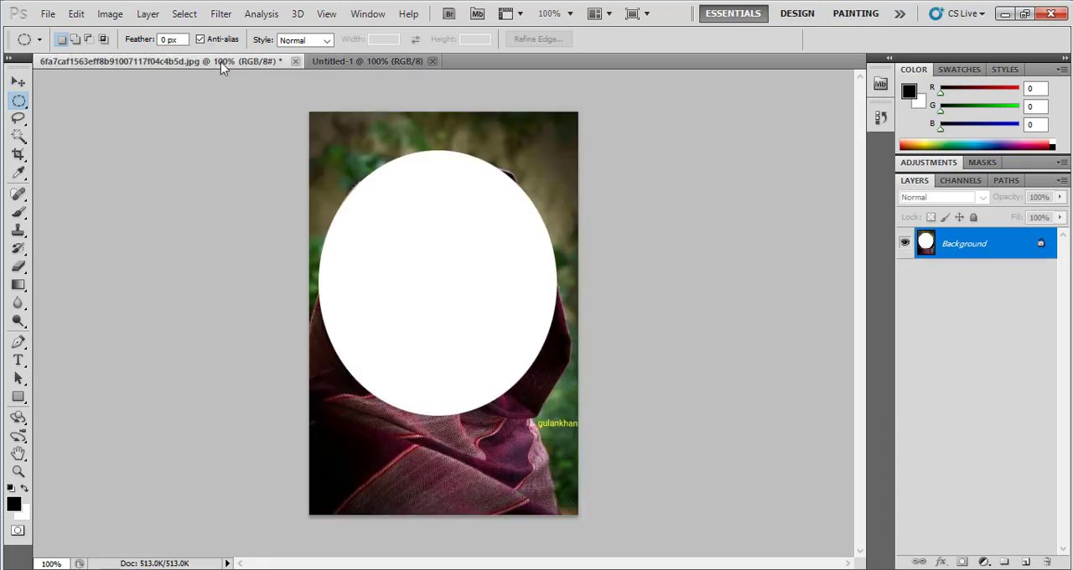
click(343, 66)
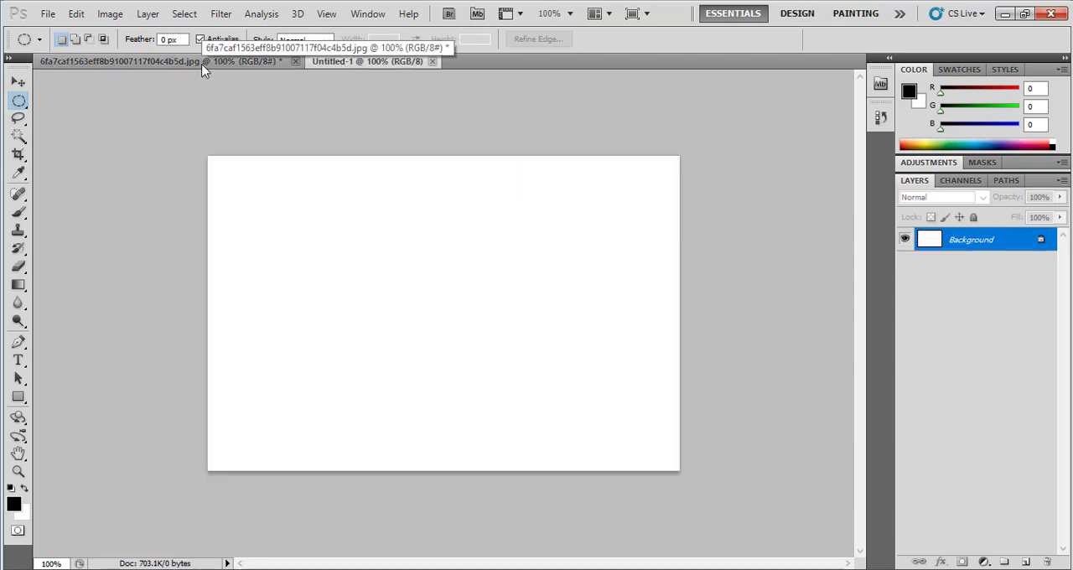
click(202, 64)
click(335, 62)
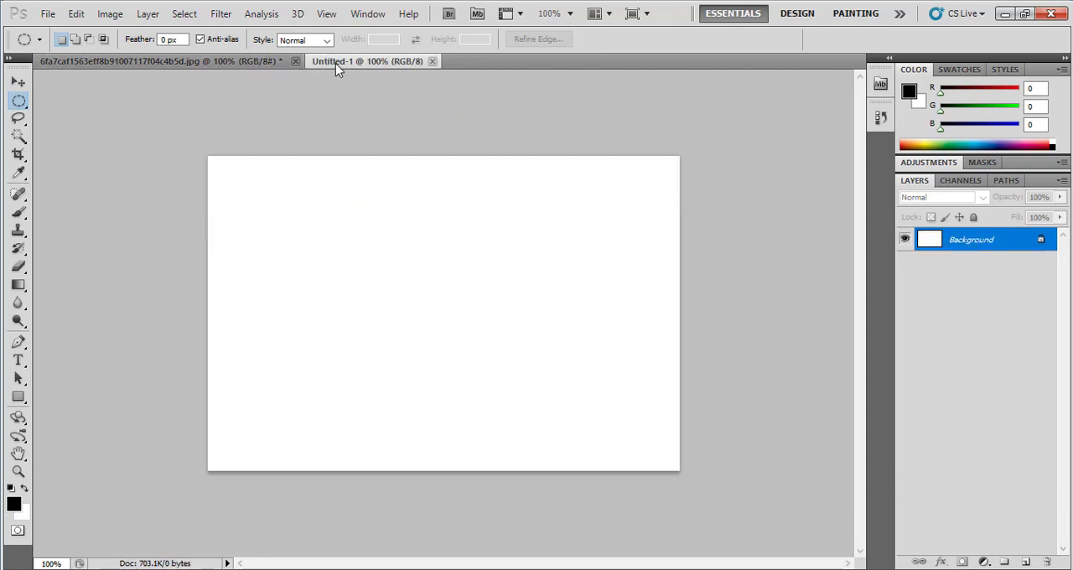
click(244, 69)
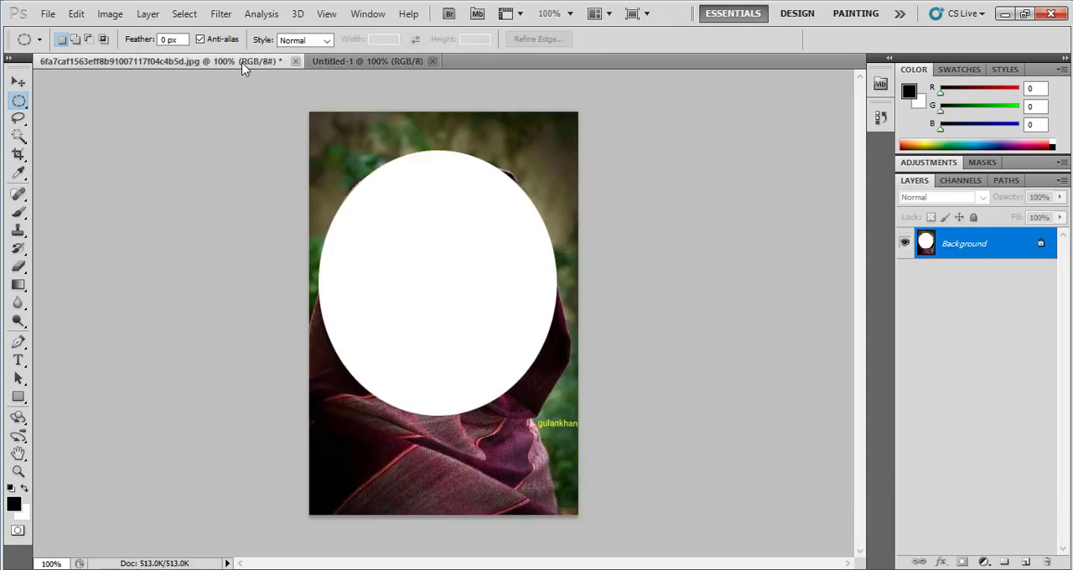
click(348, 64)
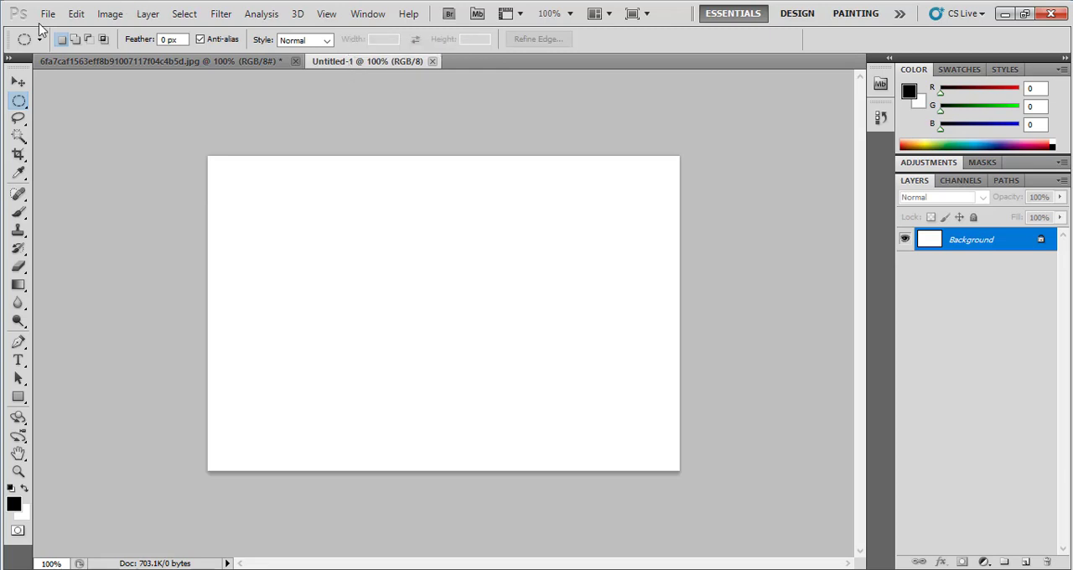
Paste the cut oval portrait into the blank document, then leave its layers deselected with the Move tool
click(78, 14)
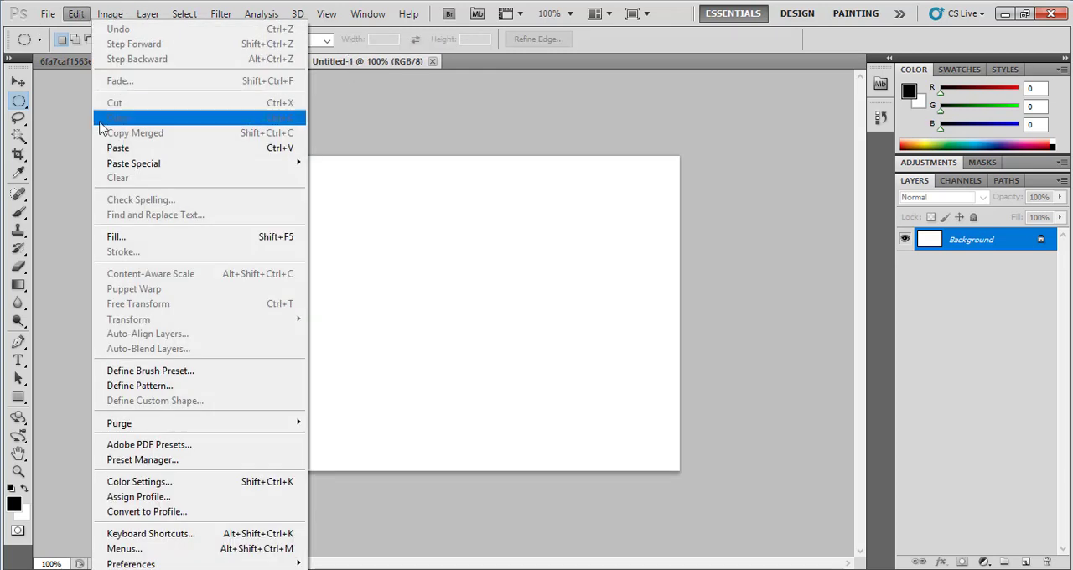
click(115, 150)
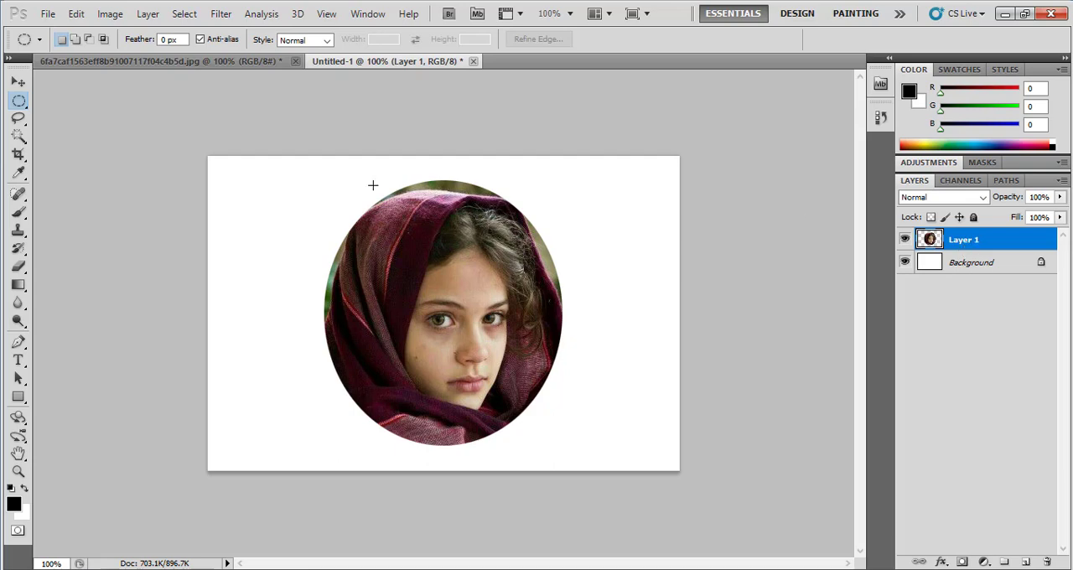
click(14, 84)
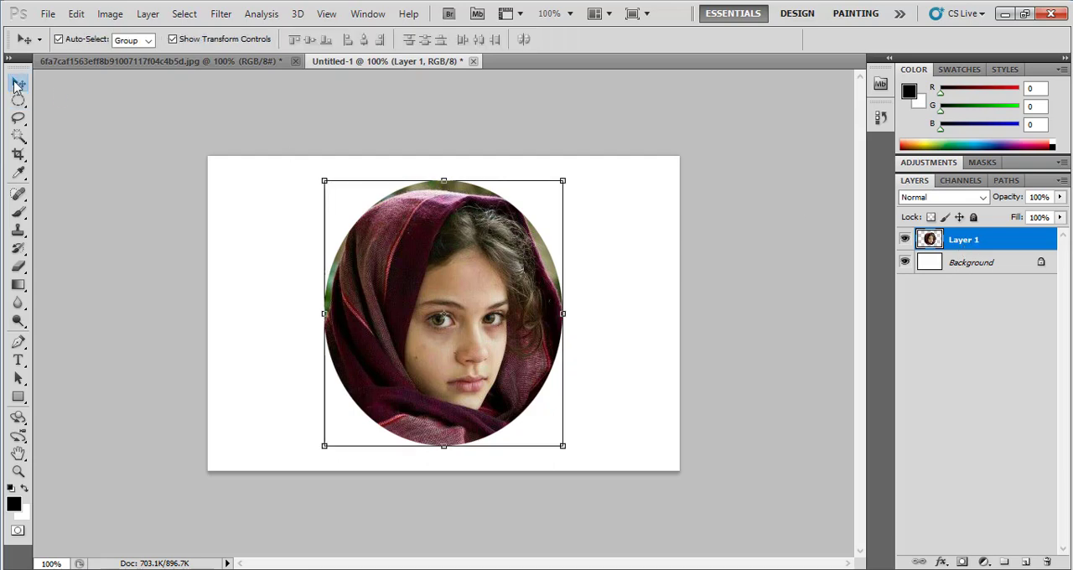
click(292, 233)
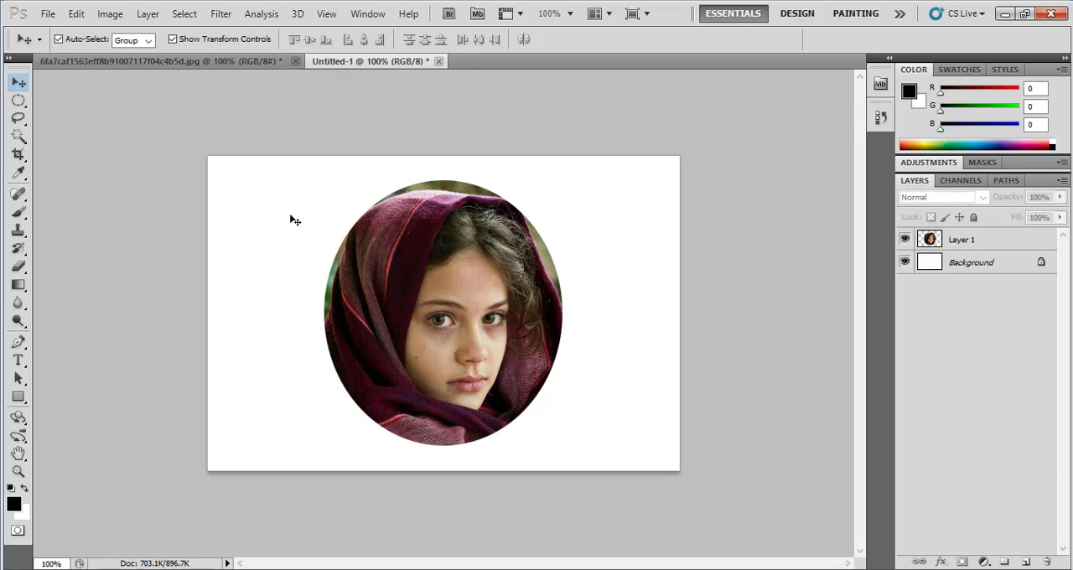
click(937, 270)
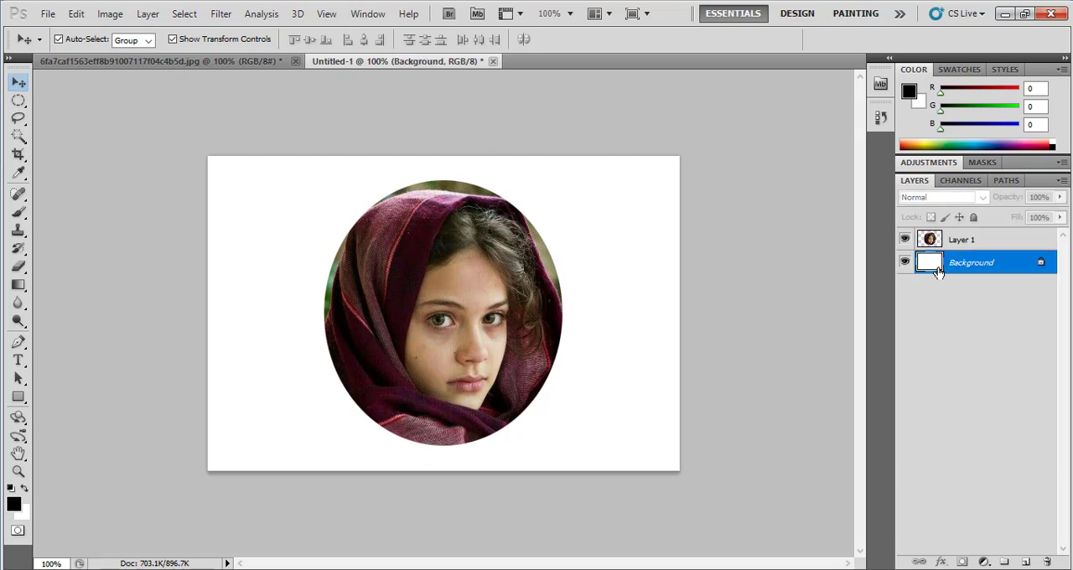
click(623, 330)
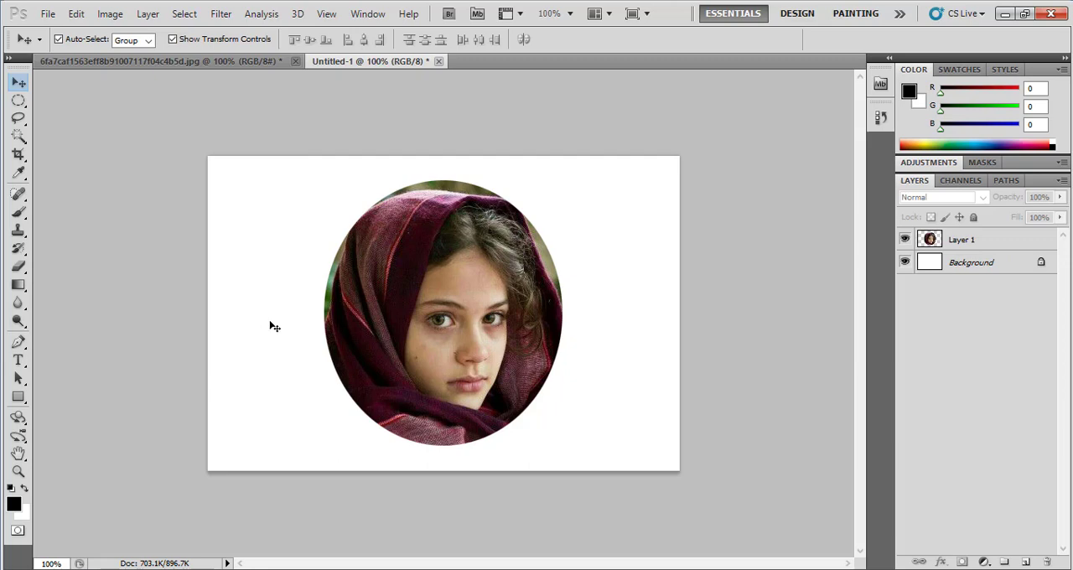
Set the foreground color to the muted red #cc4d4d
click(15, 504)
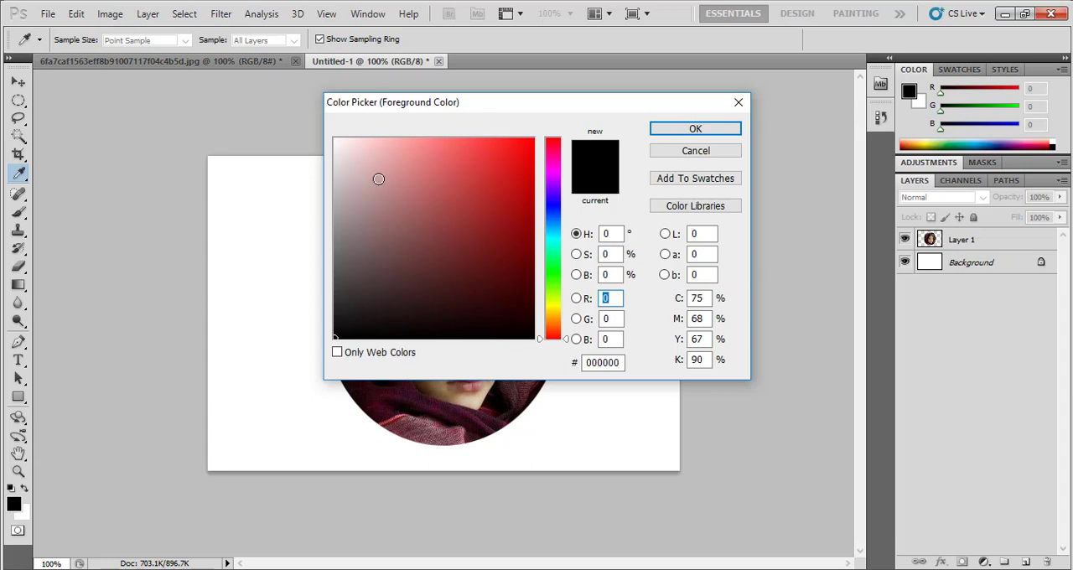
click(459, 178)
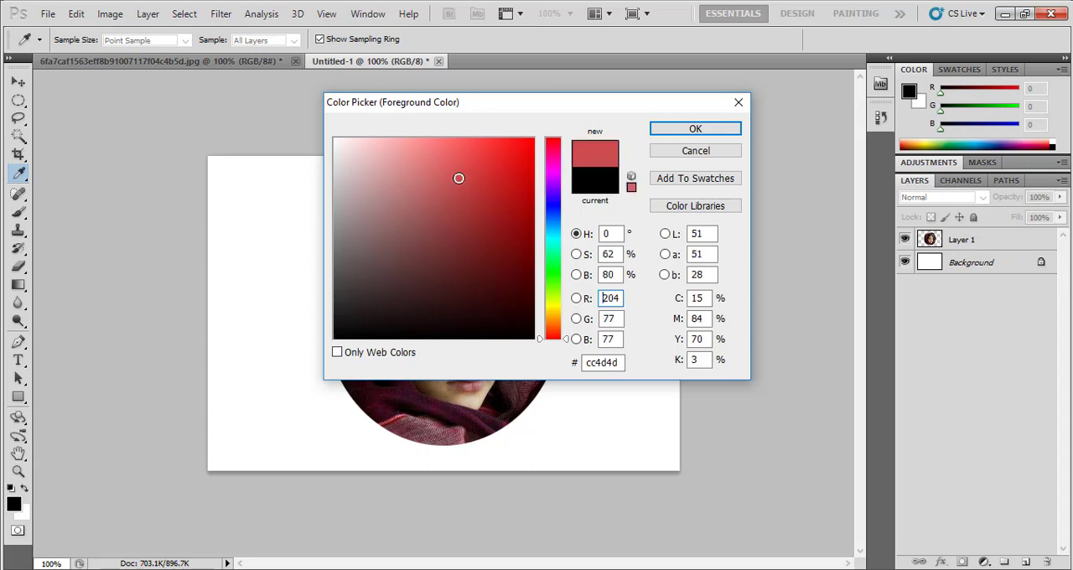
click(696, 129)
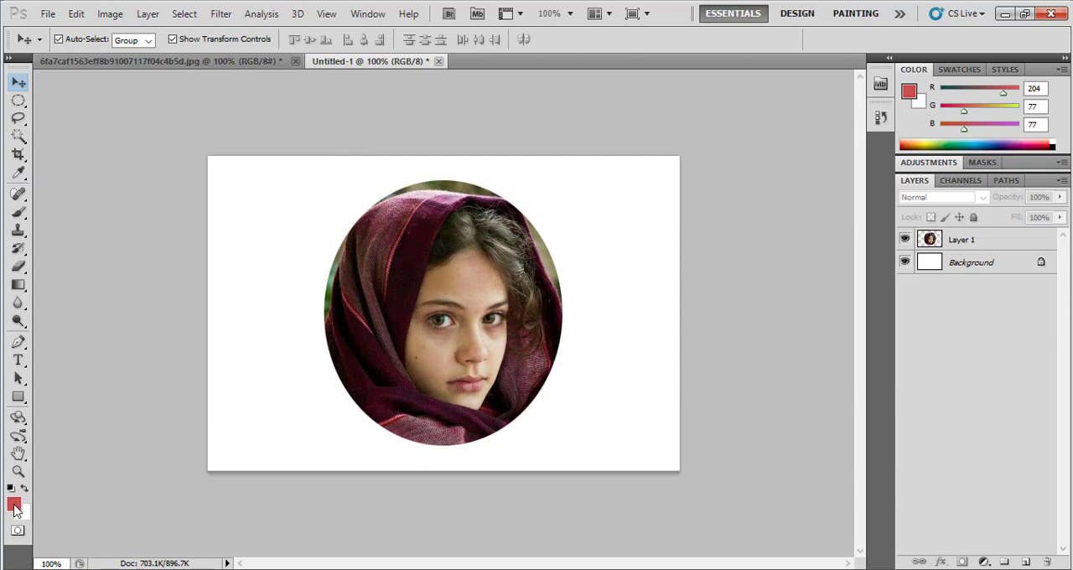
Sample the dark maroon #350c14 from the portrait's headscarf as the foreground color
click(15, 505)
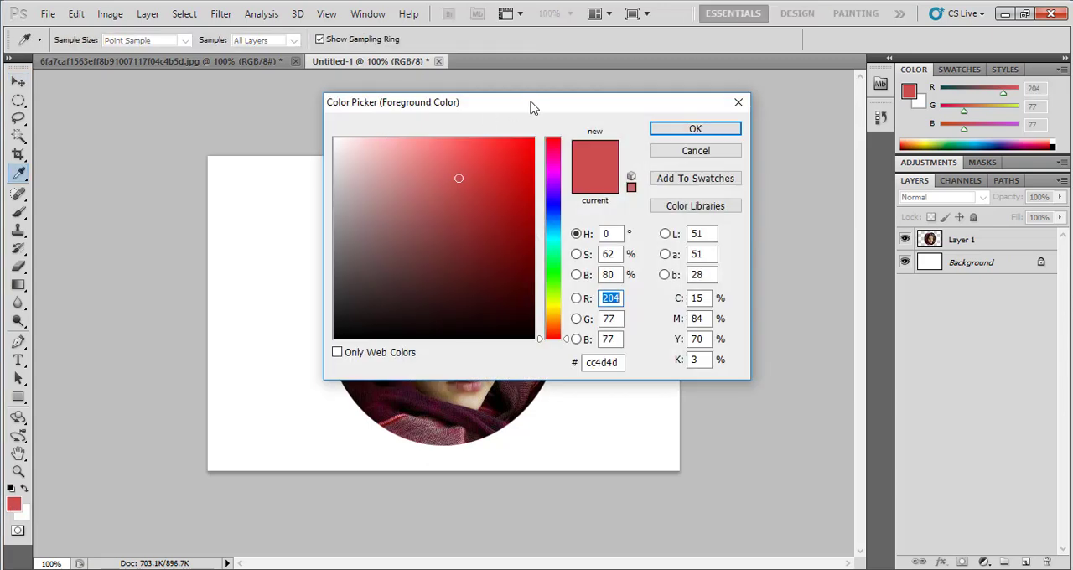
drag(532, 107, 755, 116)
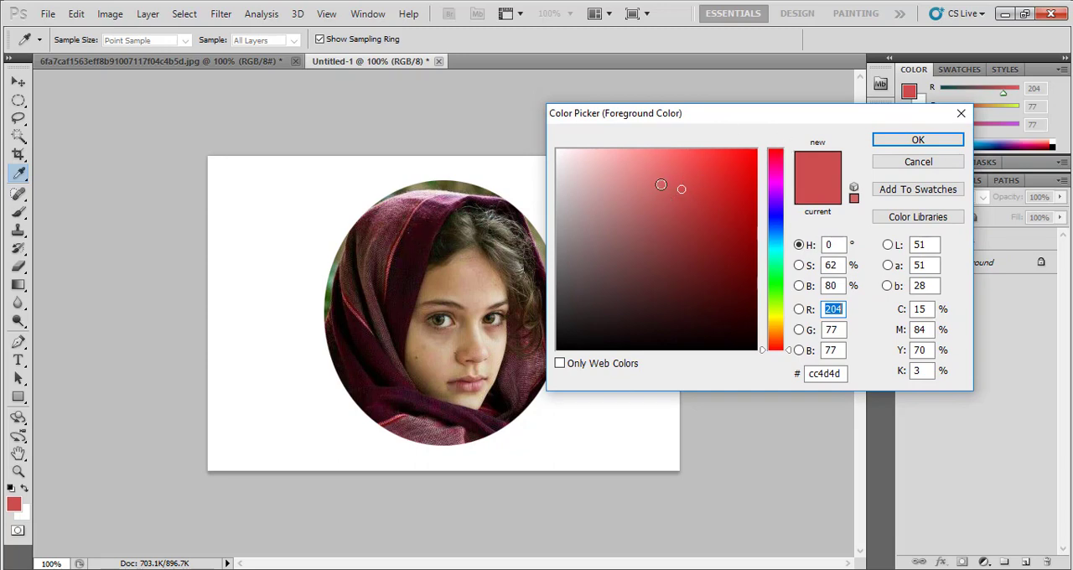
click(417, 243)
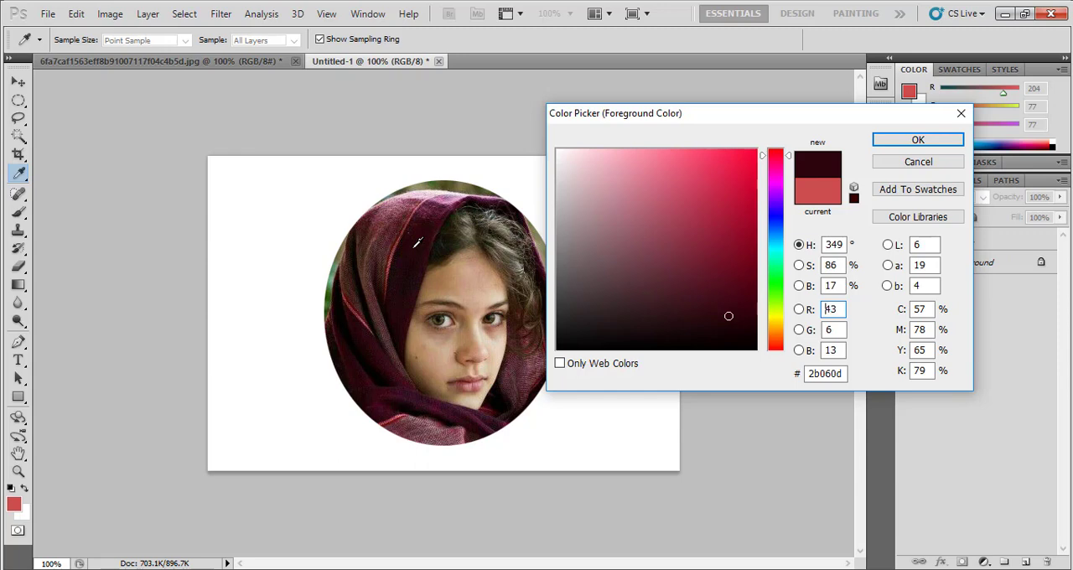
click(420, 220)
click(419, 219)
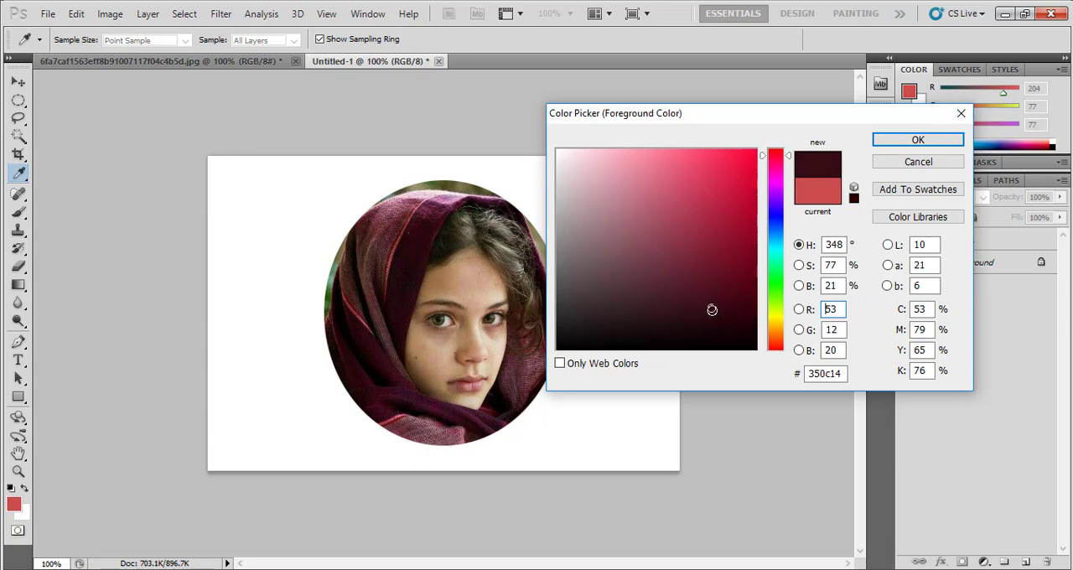
click(905, 143)
key(v)
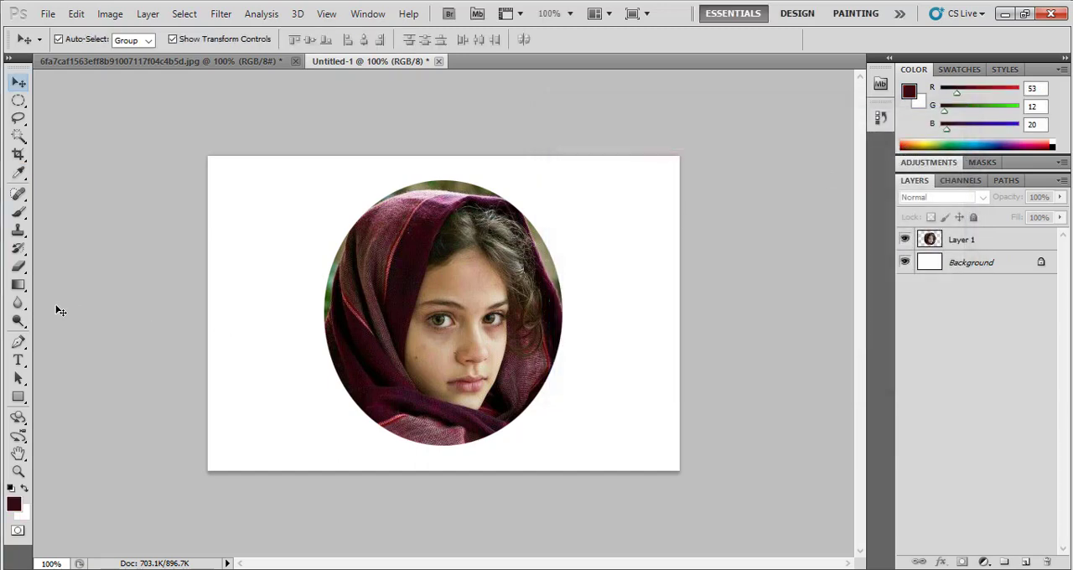
Fill the Background layer with the maroon foreground color using the Paint Bucket tool
click(25, 289)
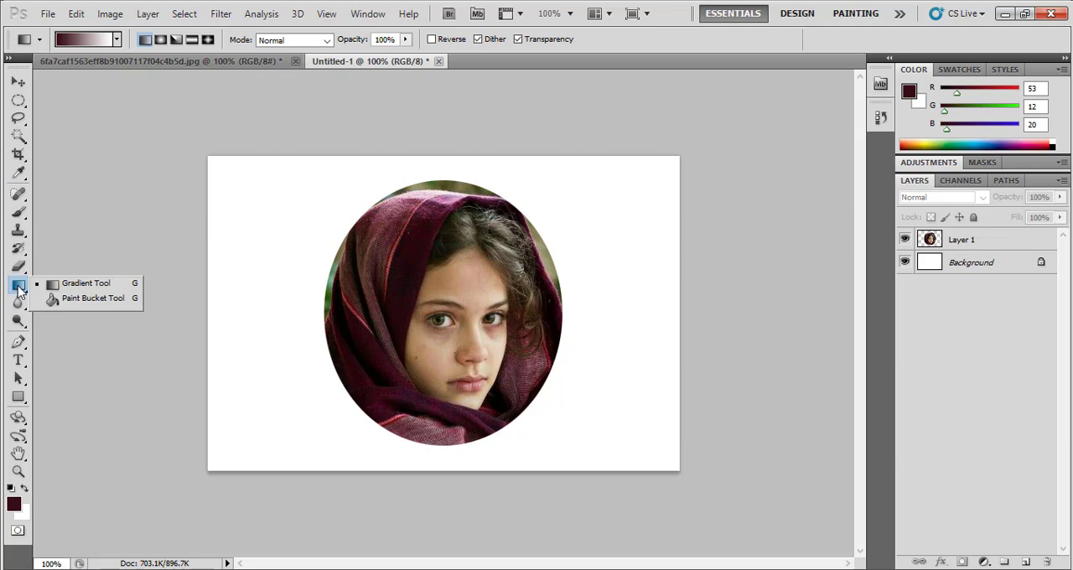
click(66, 304)
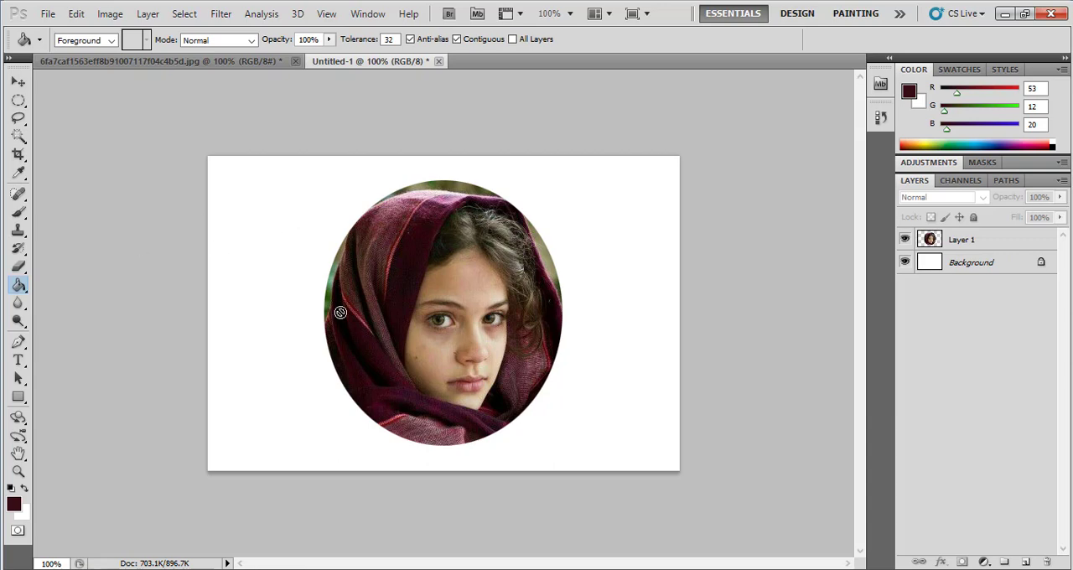
click(954, 268)
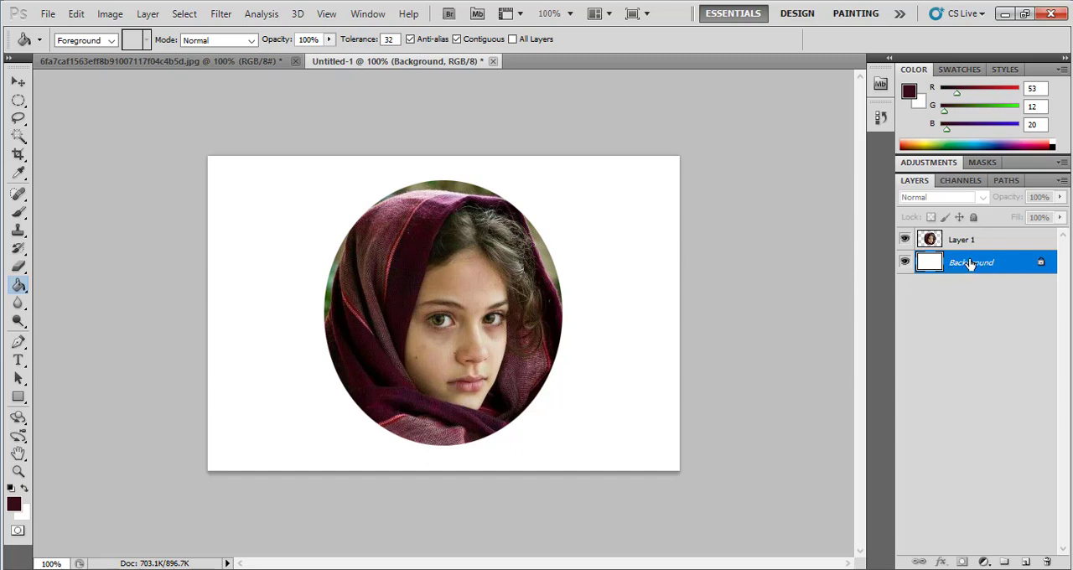
click(616, 247)
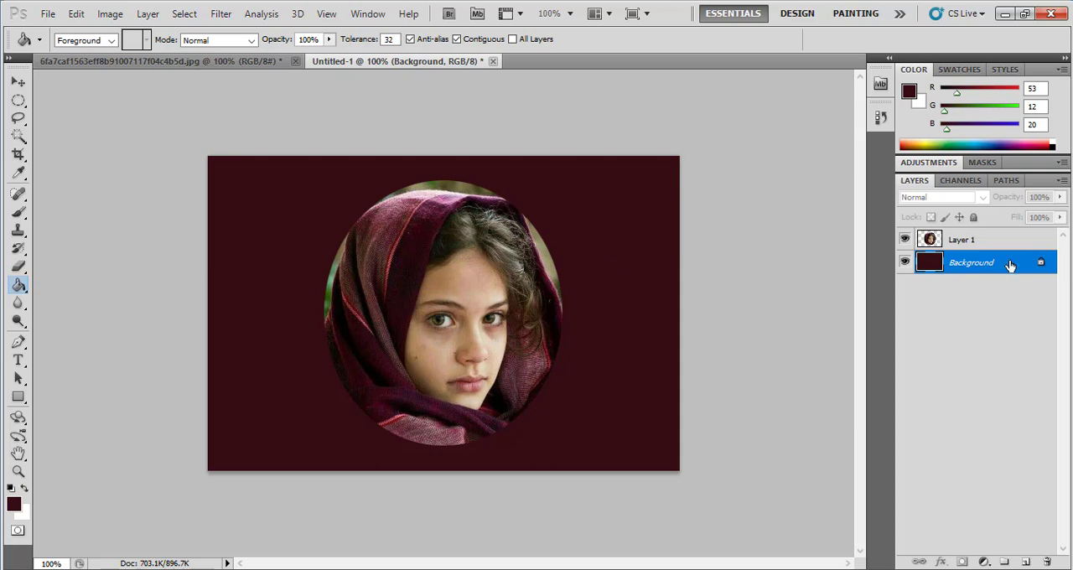
Fill the leftover green and beige areas around the headscarf on Layer 1 with maroon, then deselect the layer with the Move tool
click(998, 240)
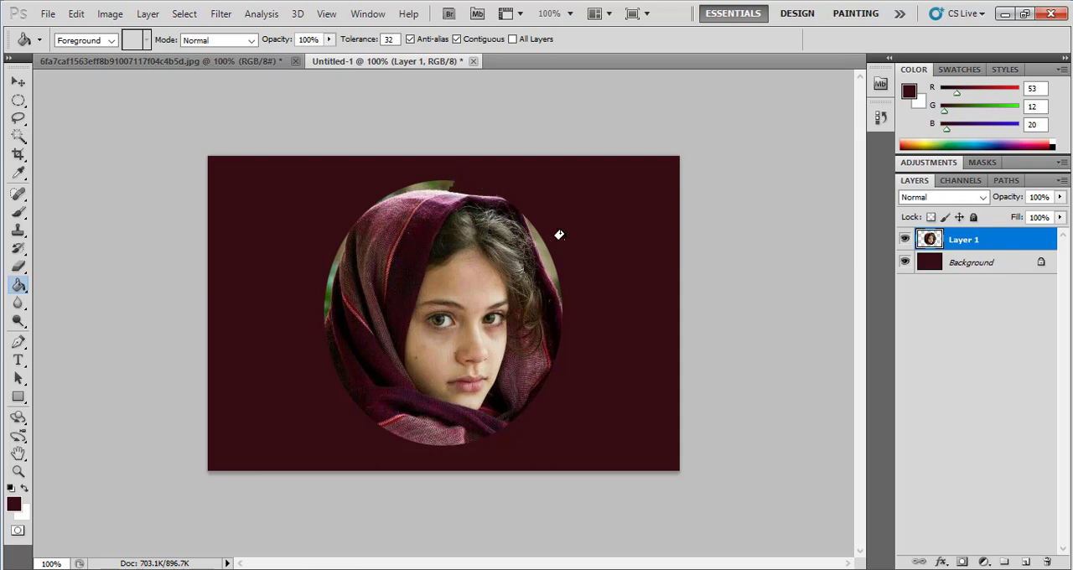
click(543, 256)
click(551, 282)
click(422, 185)
click(437, 184)
click(392, 187)
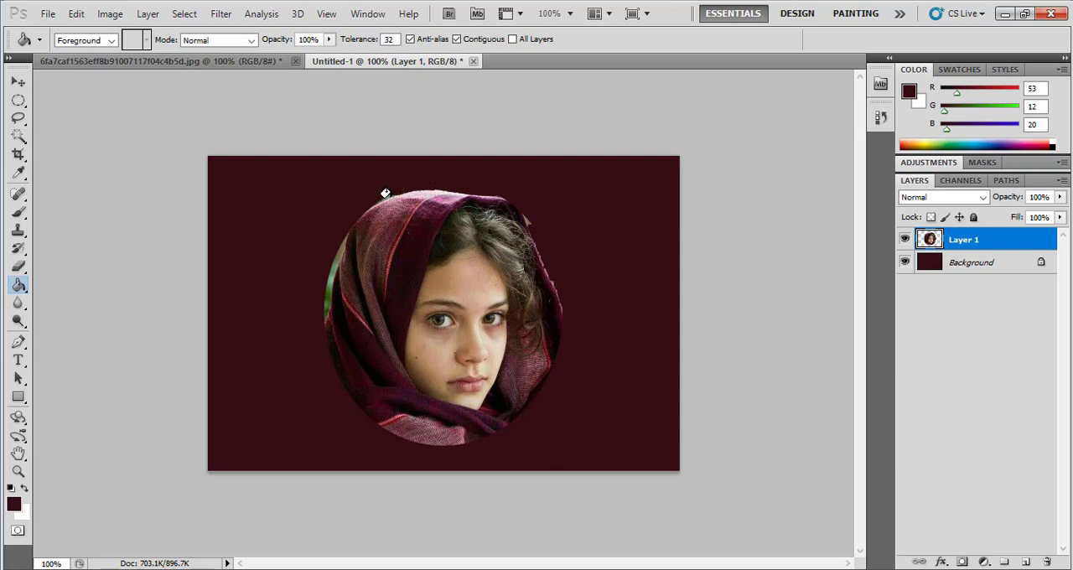
click(335, 274)
click(327, 292)
click(18, 83)
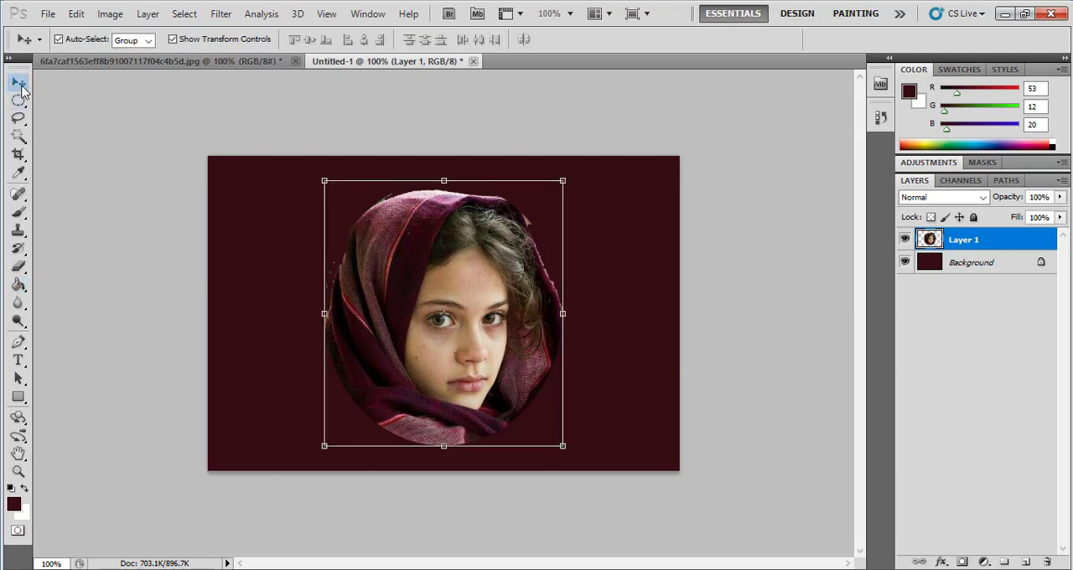
click(150, 204)
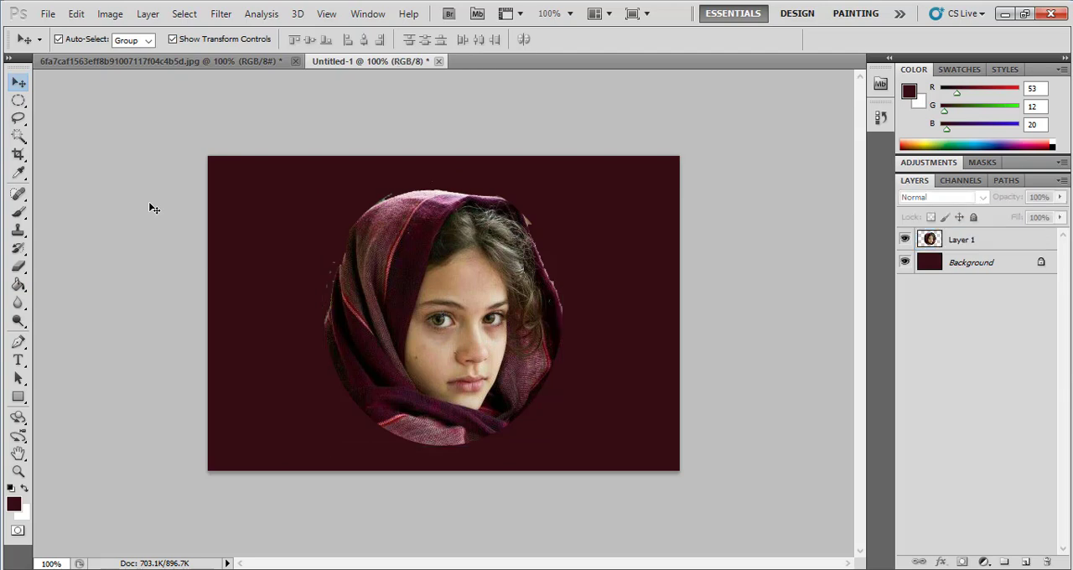